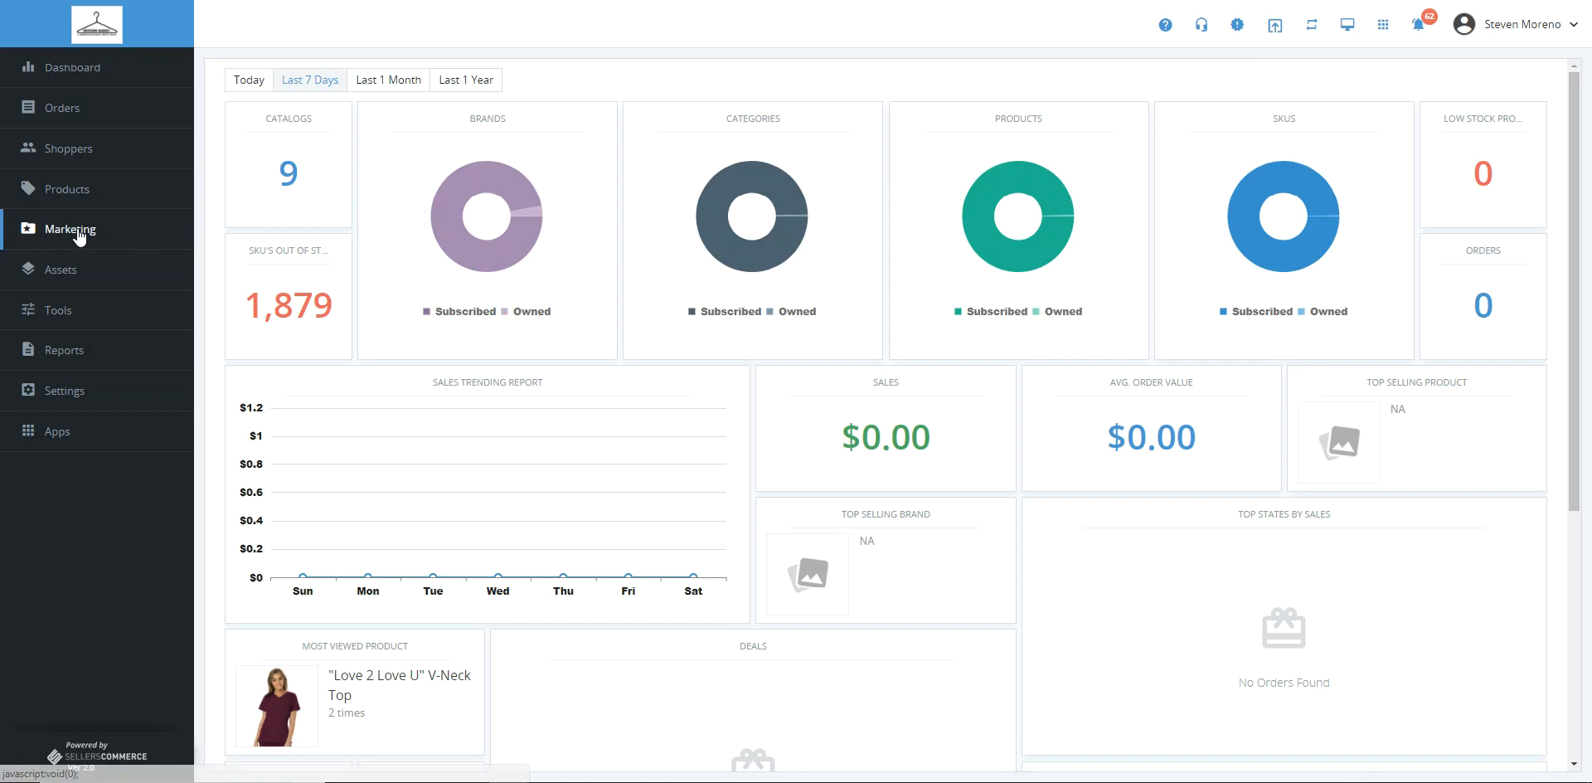
Step: Start adding a new offer under the store's marketing offers
{"action": "left_click", "coordinate": [75, 230]}
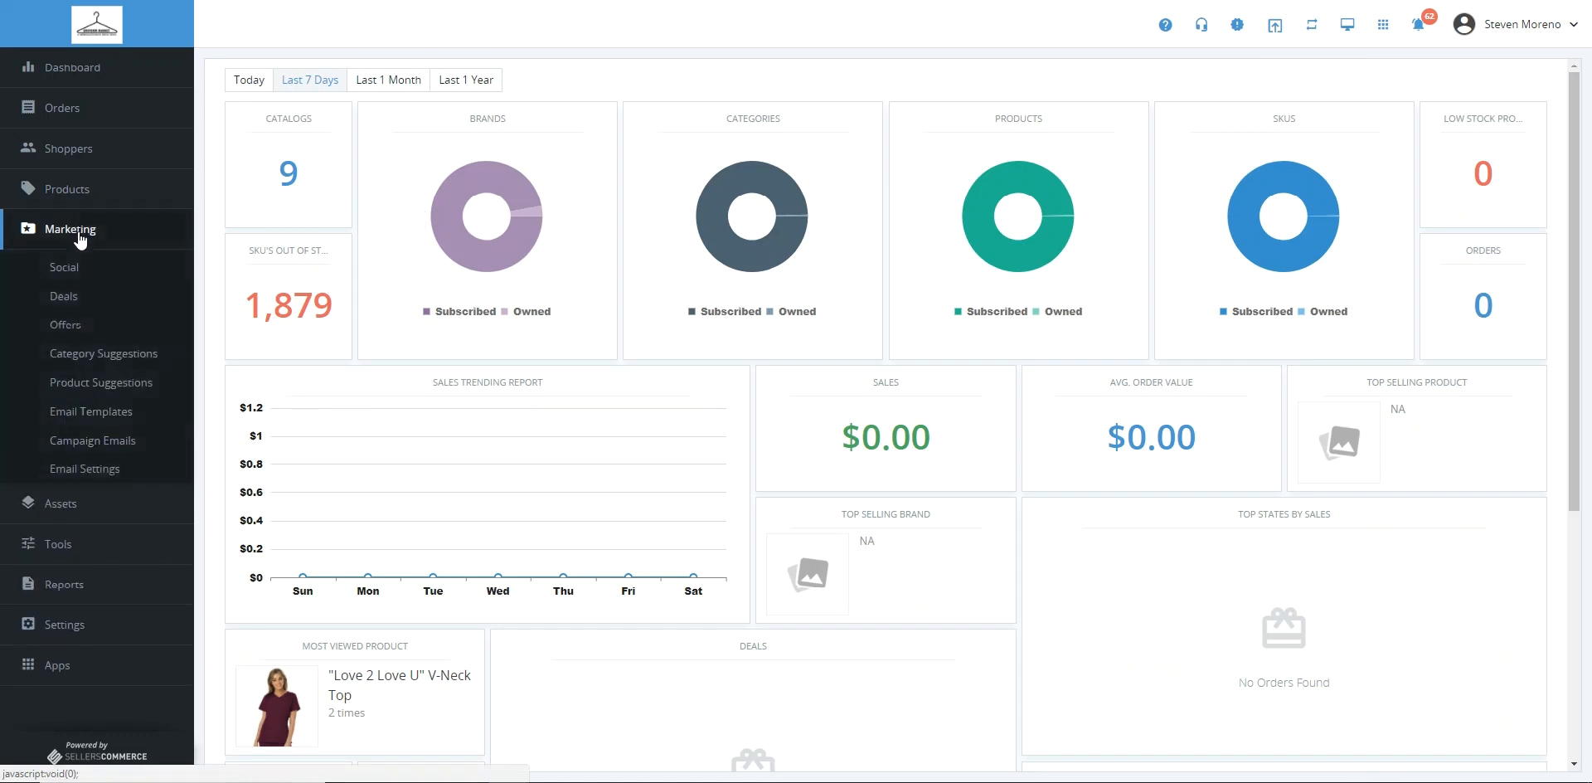
{"action": "left_click", "coordinate": [69, 329]}
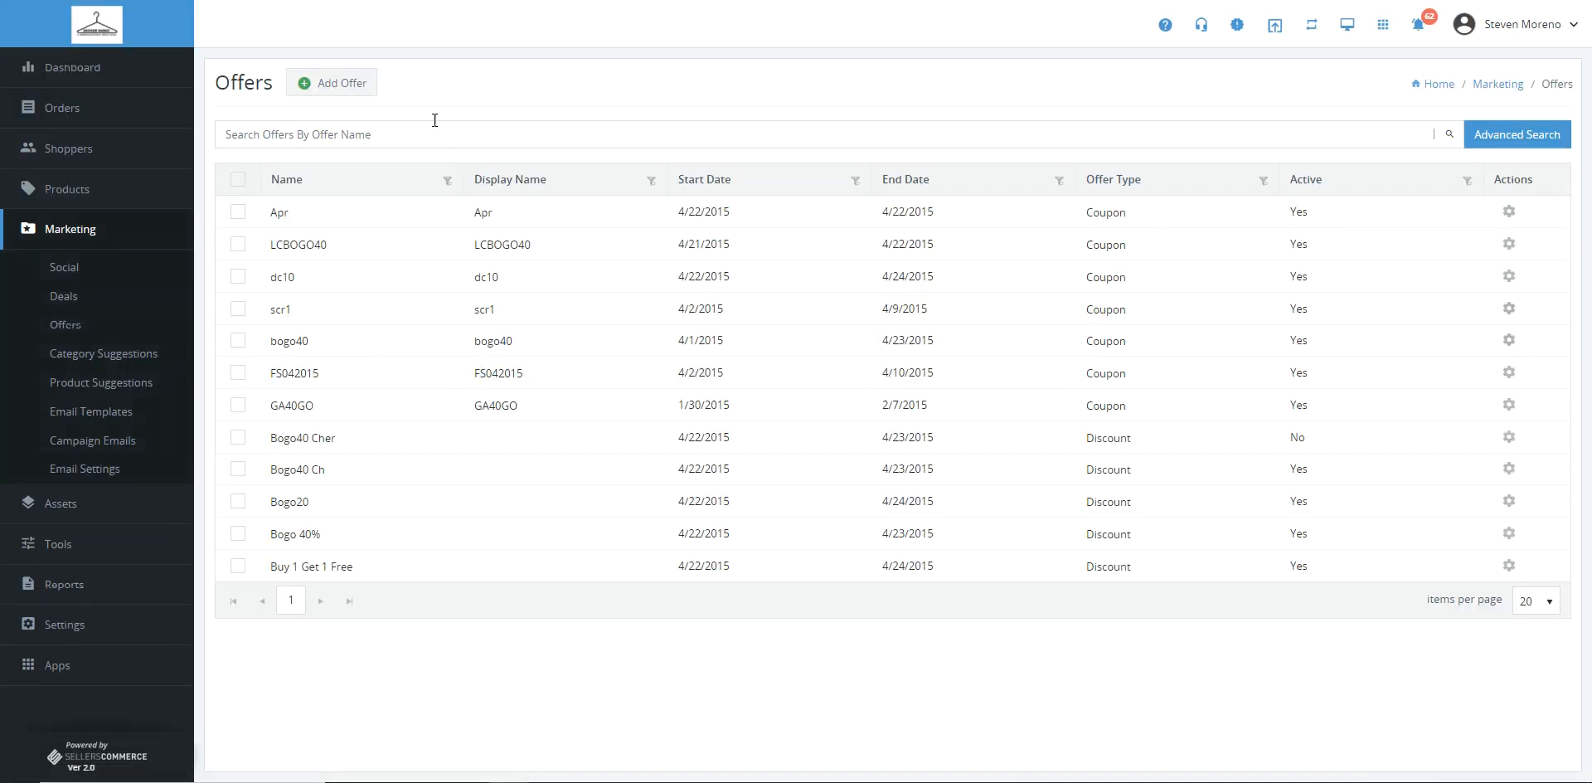
{"action": "left_click", "coordinate": [344, 85]}
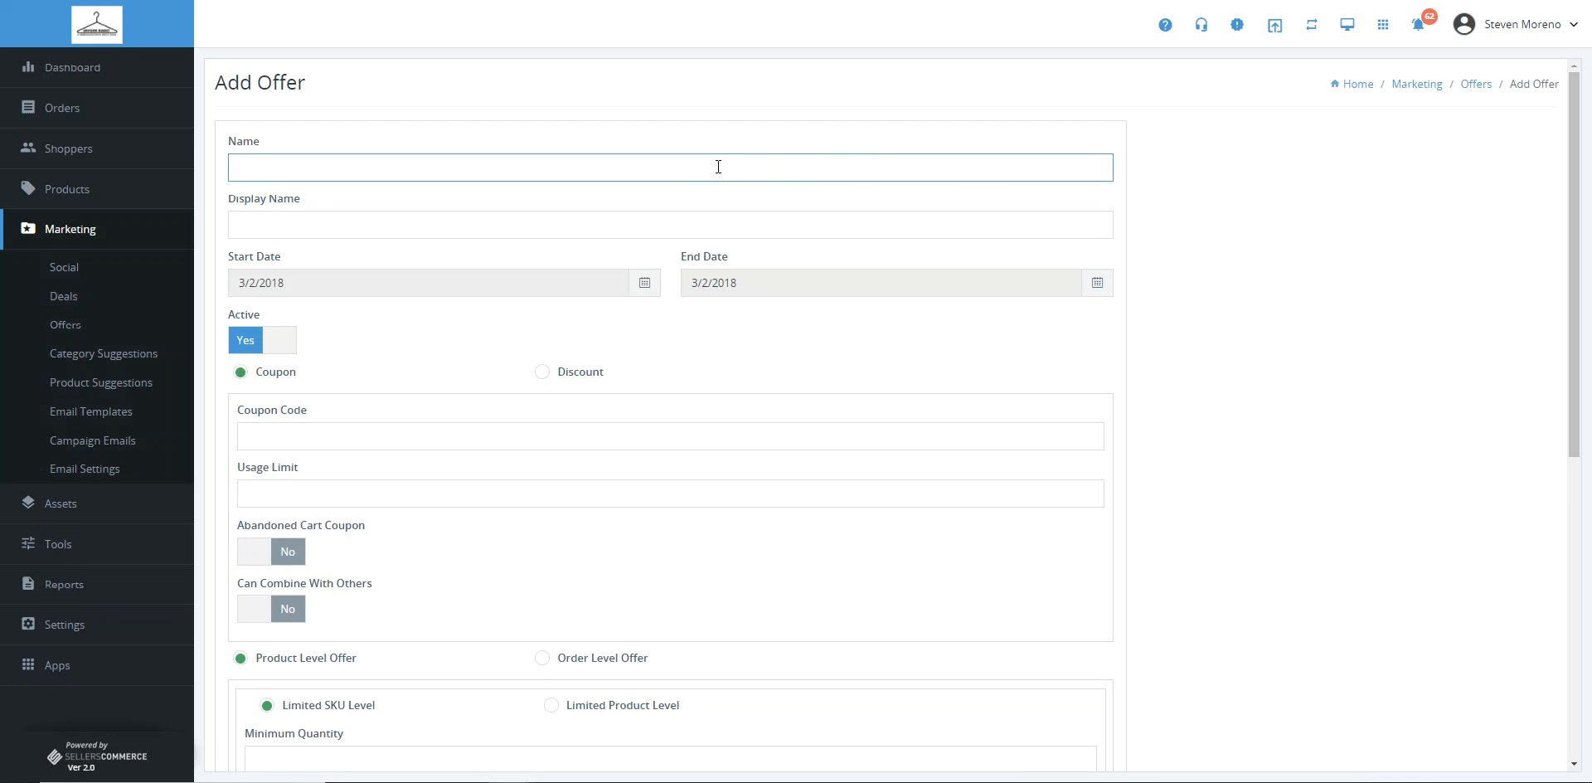
Step: Enter "Cherokee Sale!" as the offer's name and display name, and set its end date to 3/5/2018
{"action": "type", "text": "Cherokee Sale!"}
{"action": "left_click_drag", "start_coordinate": [369, 167], "coordinate": [224, 164]}
{"action": "key", "text": "ctrl+c"}
{"action": "left_click", "coordinate": [345, 221]}
{"action": "key", "text": "ctrl+v"}
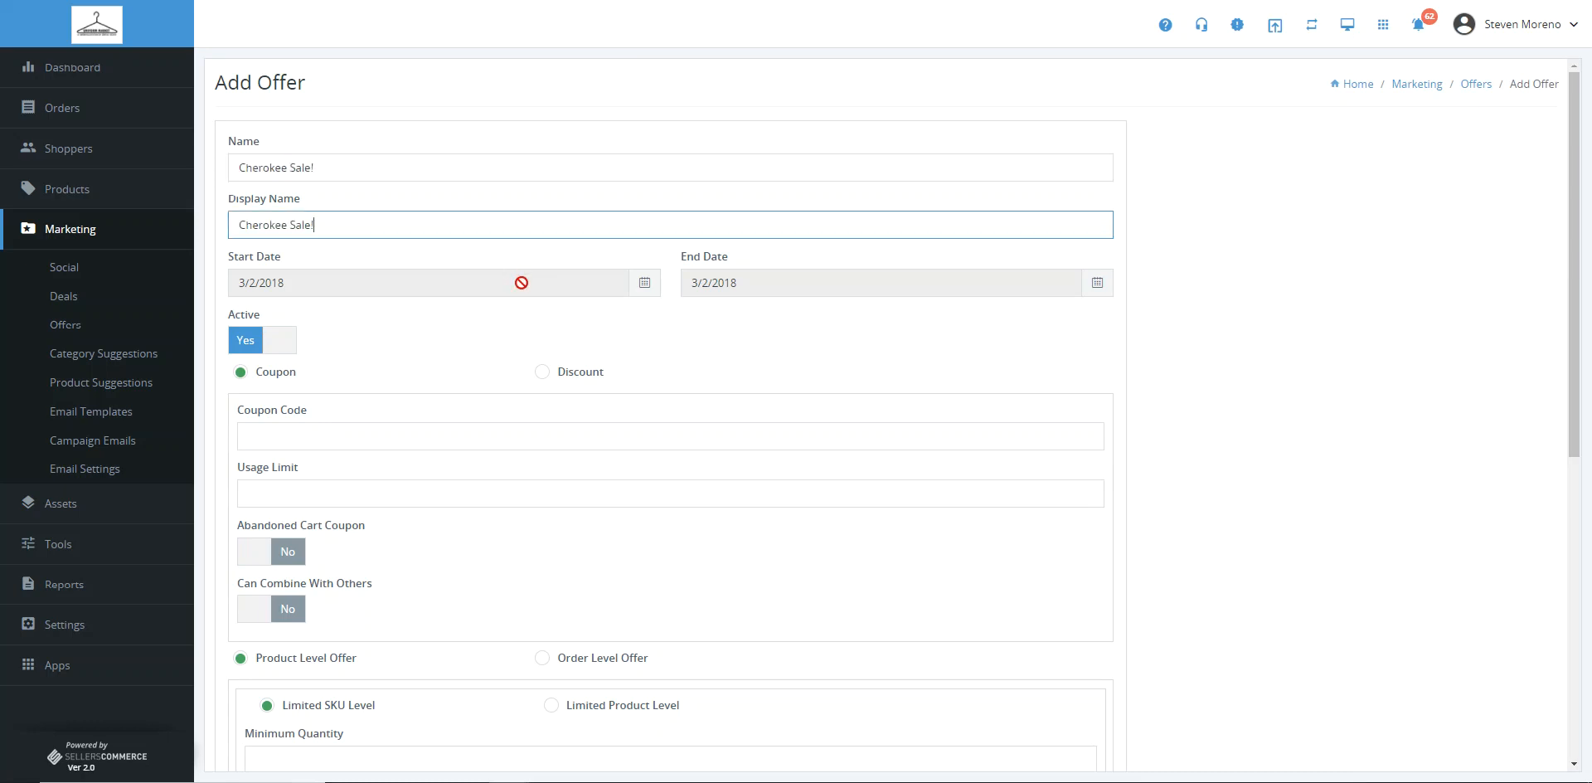
{"action": "left_click", "coordinate": [1108, 287]}
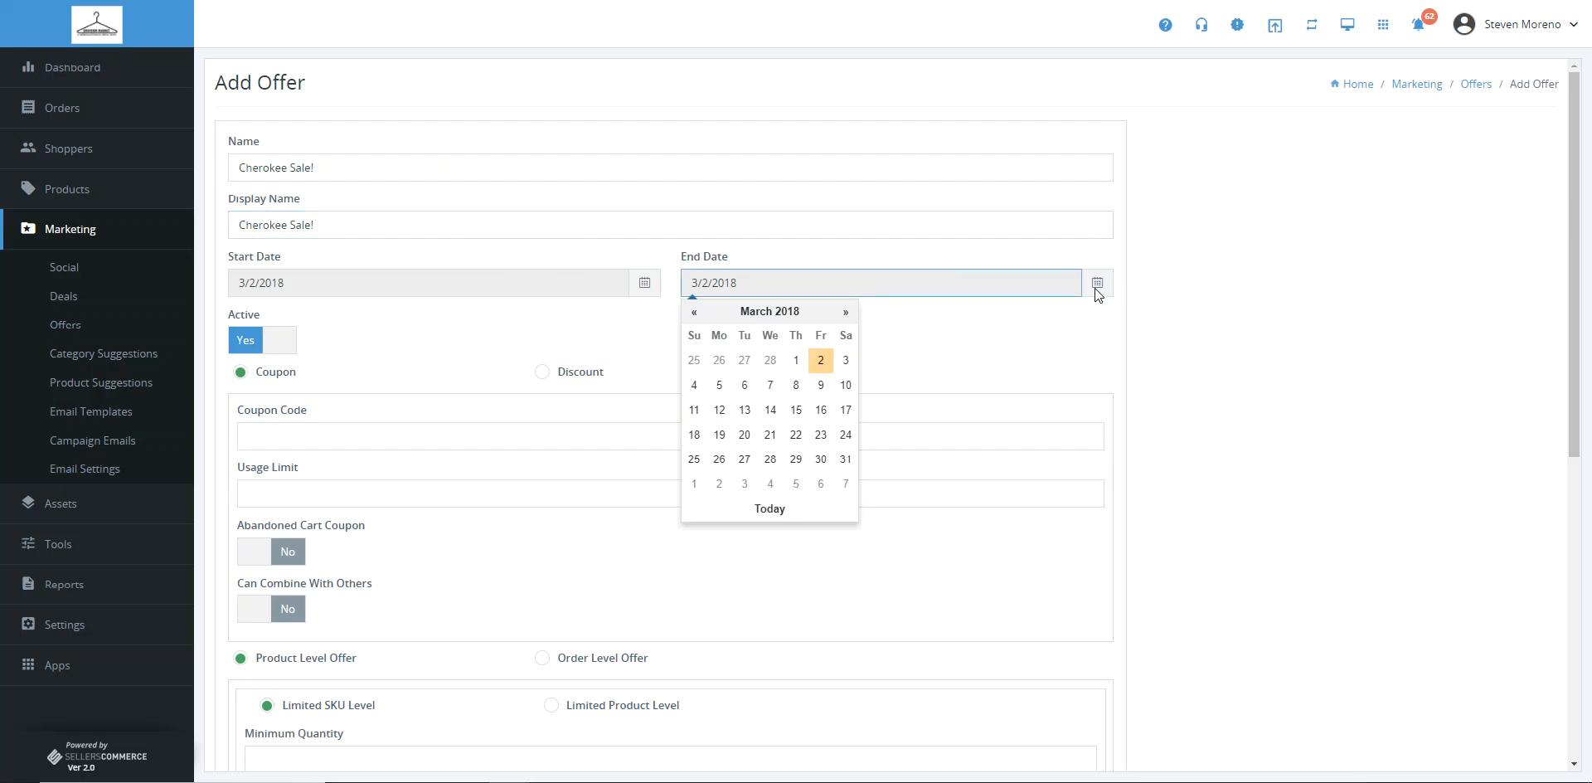
{"action": "left_click", "coordinate": [712, 386]}
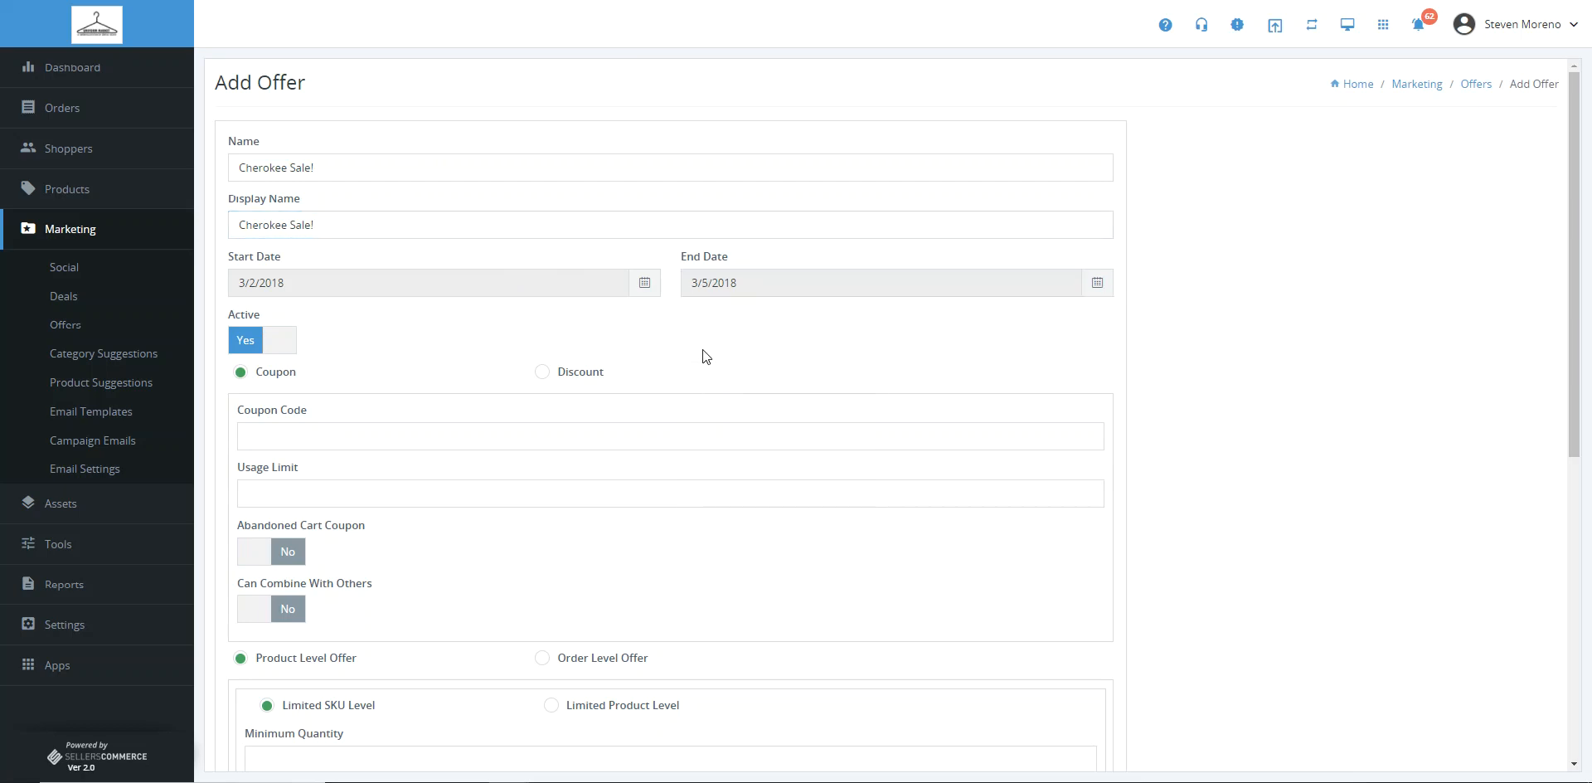
Step: Set the coupon code to "cherokee" and the usage limit to 3
{"action": "left_click", "coordinate": [346, 435]}
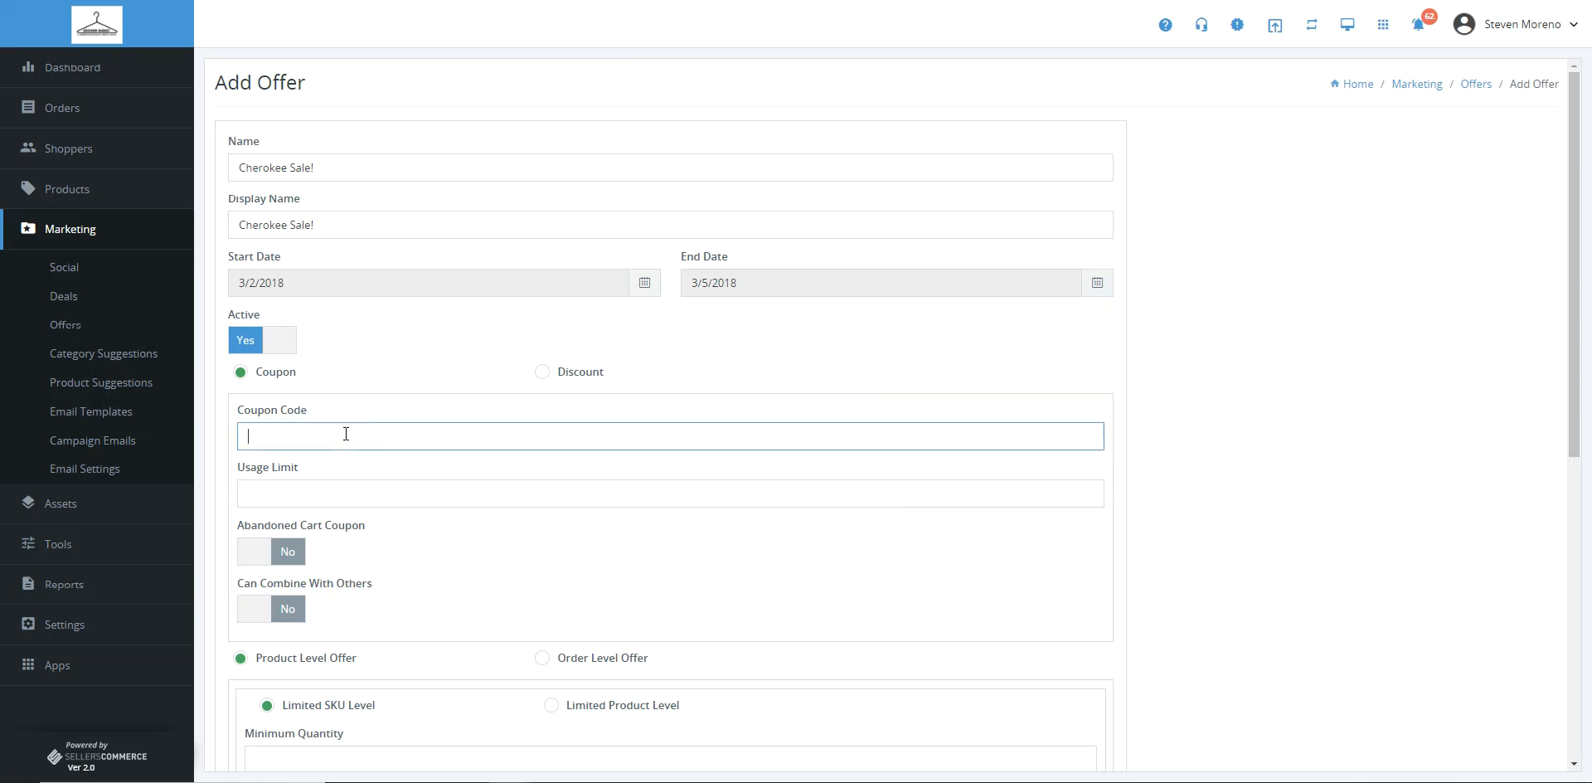
{"action": "type", "text": "cherokee"}
{"action": "left_click", "coordinate": [323, 495]}
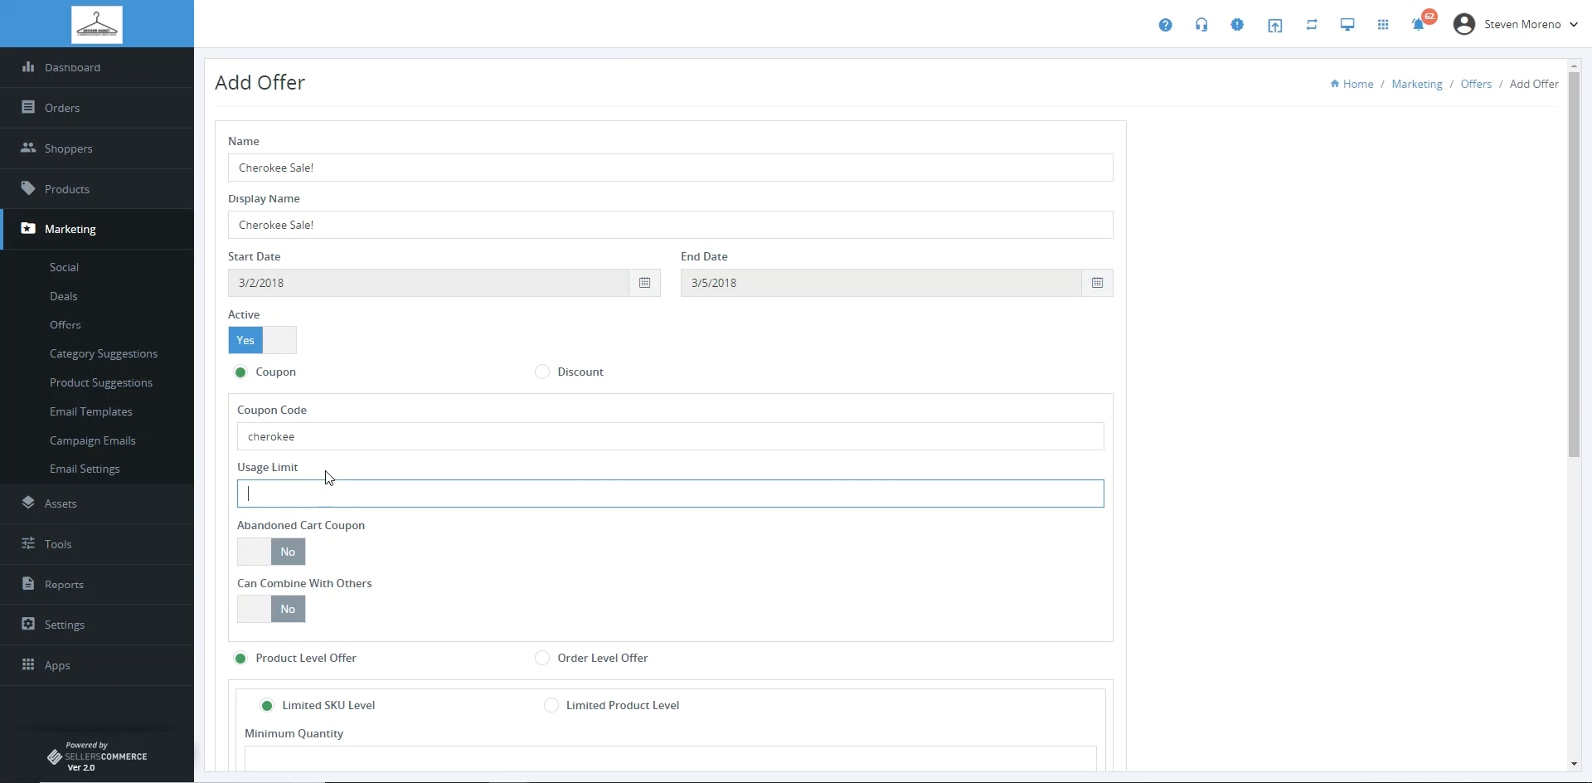
{"action": "type", "text": "3"}
{"action": "left_click", "coordinate": [1191, 472]}
Step: Set the product-level offer's SKU-level minimum quantity to 1 and maximum quantity to 100
{"action": "scroll", "coordinate": [1191, 473], "scroll_direction": "down", "scroll_amount": 1}
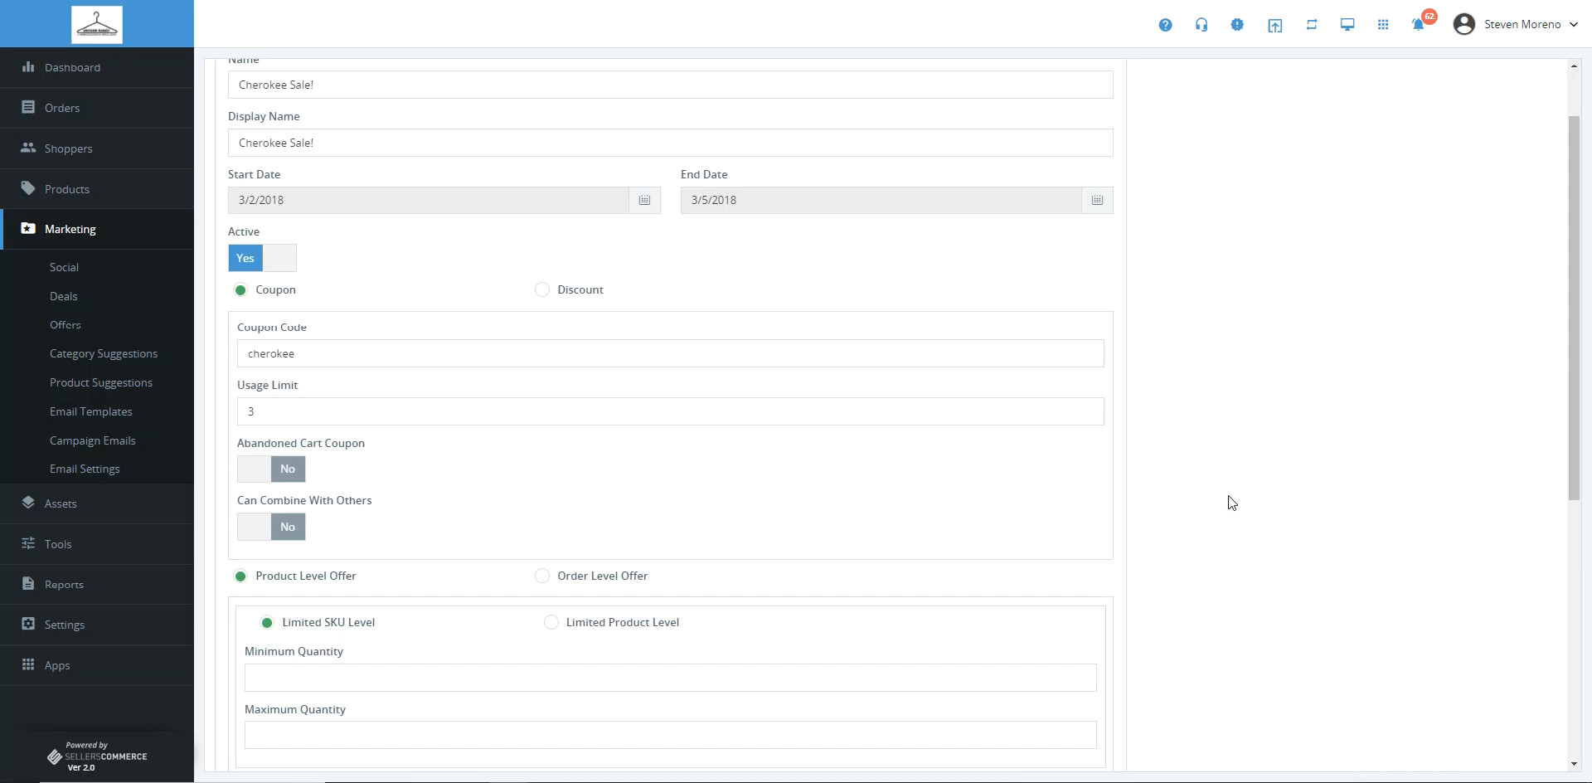
{"action": "scroll", "coordinate": [1227, 495], "scroll_direction": "down", "scroll_amount": 2}
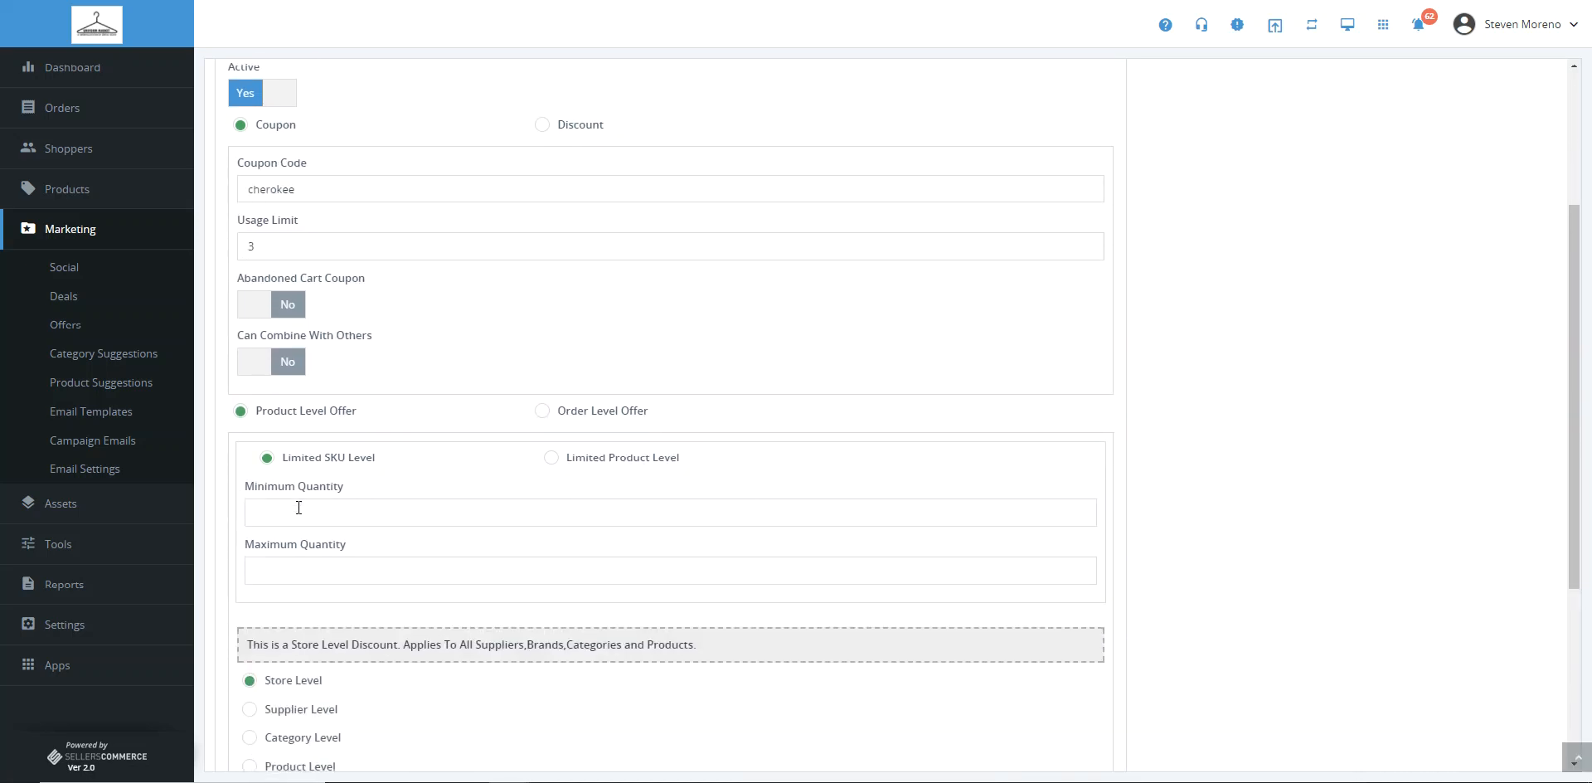
{"action": "left_click", "coordinate": [299, 511]}
{"action": "type", "text": "1"}
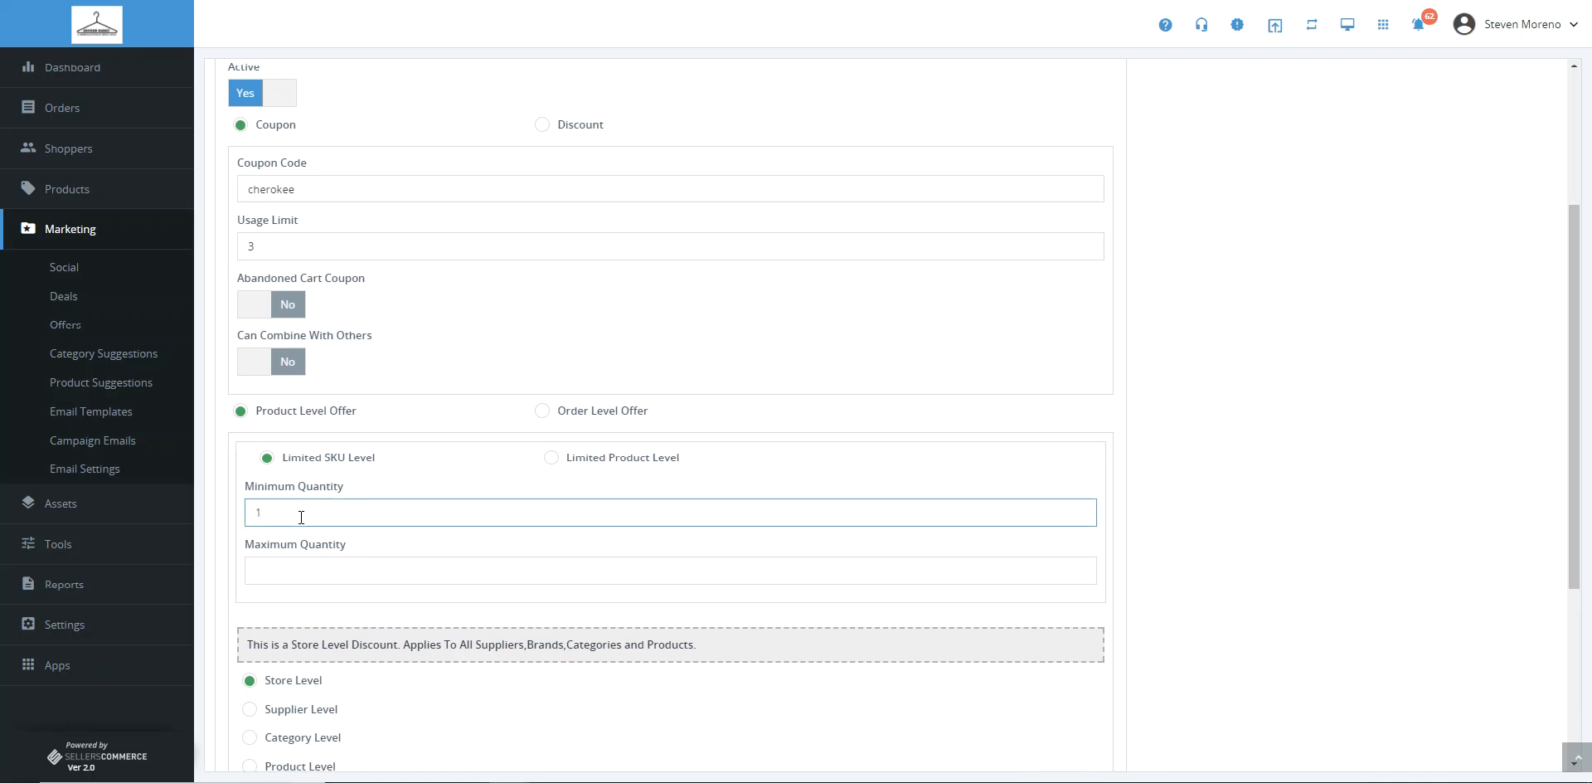
{"action": "left_click", "coordinate": [320, 572]}
{"action": "type", "text": "100"}
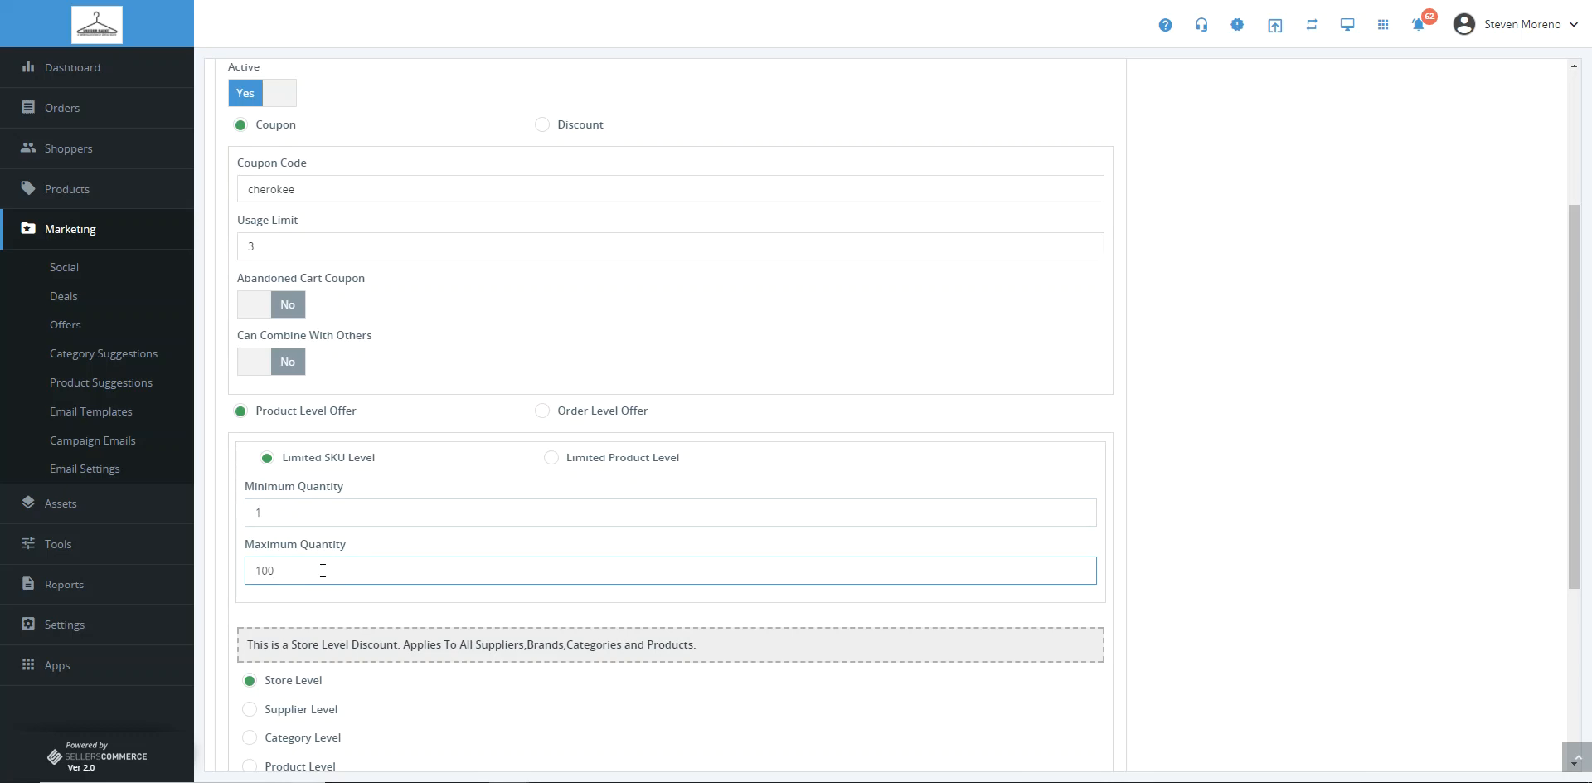
Step: Switch to an order-level offer with a minimum cart subtotal of $50 and a maximum of $5000
{"action": "left_click", "coordinate": [543, 411]}
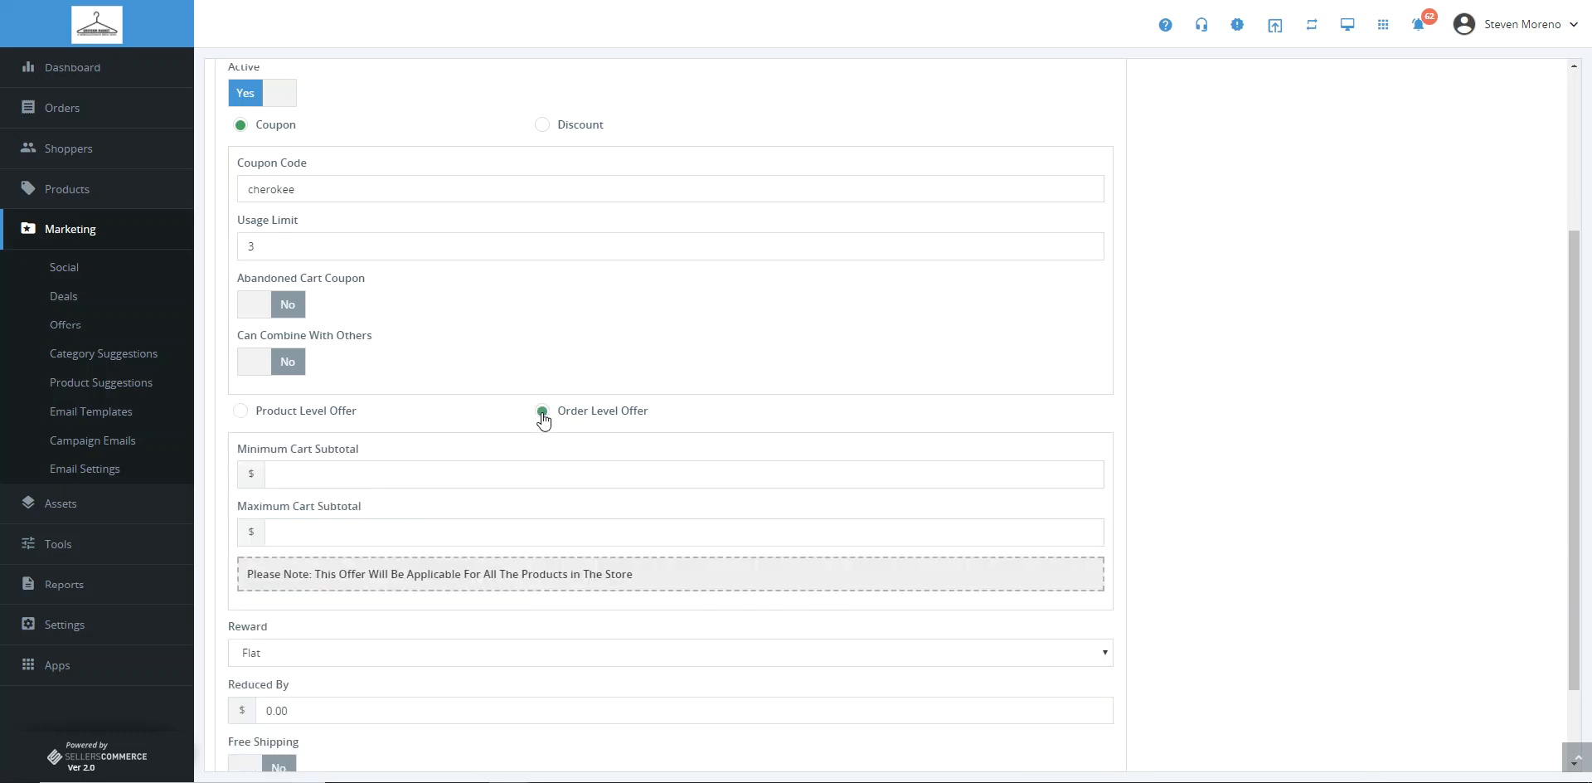
{"action": "left_click", "coordinate": [337, 476]}
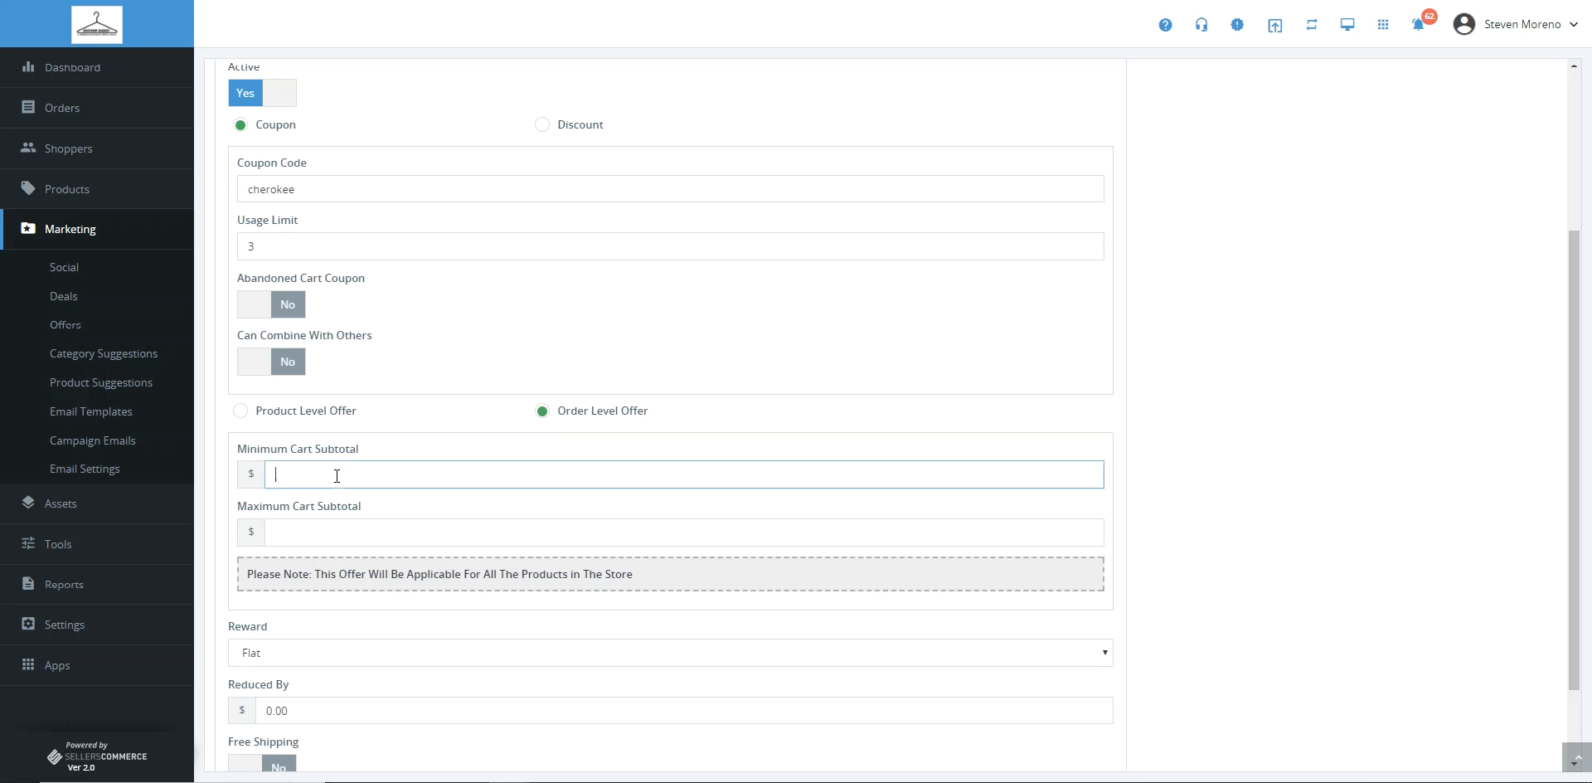
{"action": "type", "text": "50"}
{"action": "left_click", "coordinate": [359, 528]}
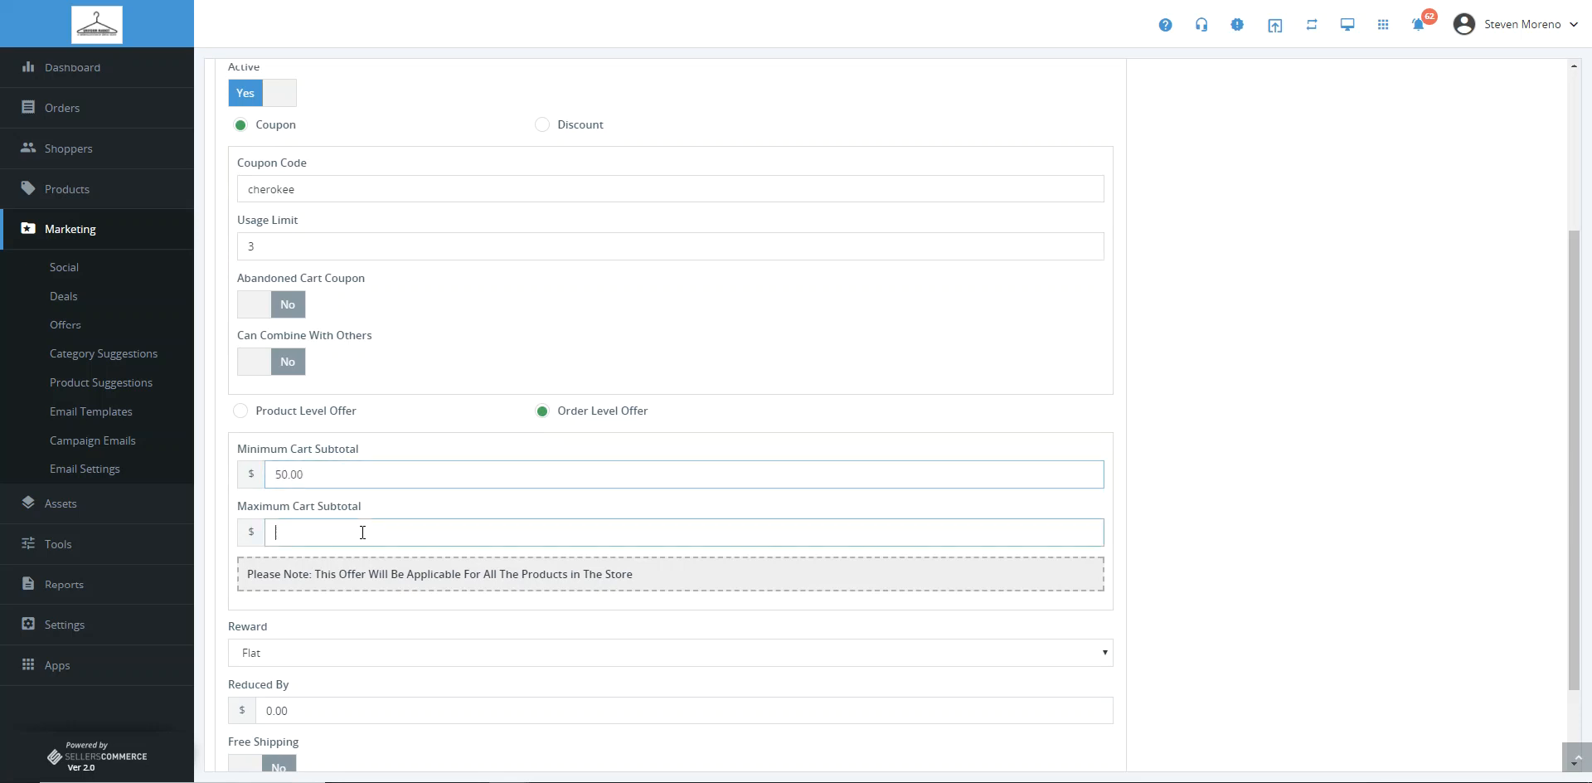
{"action": "type", "text": "5000"}
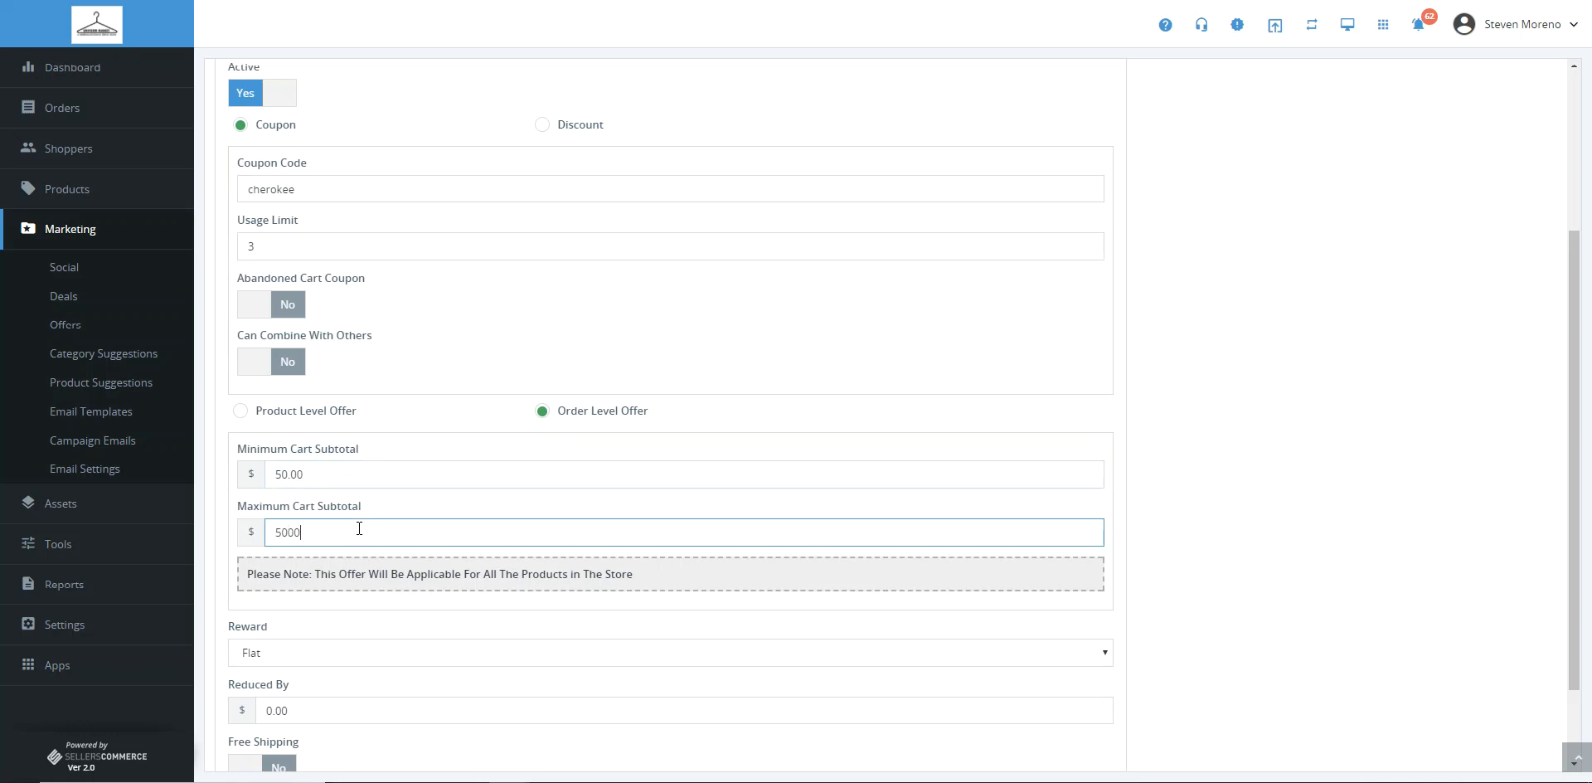
Step: Return to a product-level offer and enter a minimum quantity of 1 and a maximum quantity of 100
{"action": "left_click", "coordinate": [241, 413]}
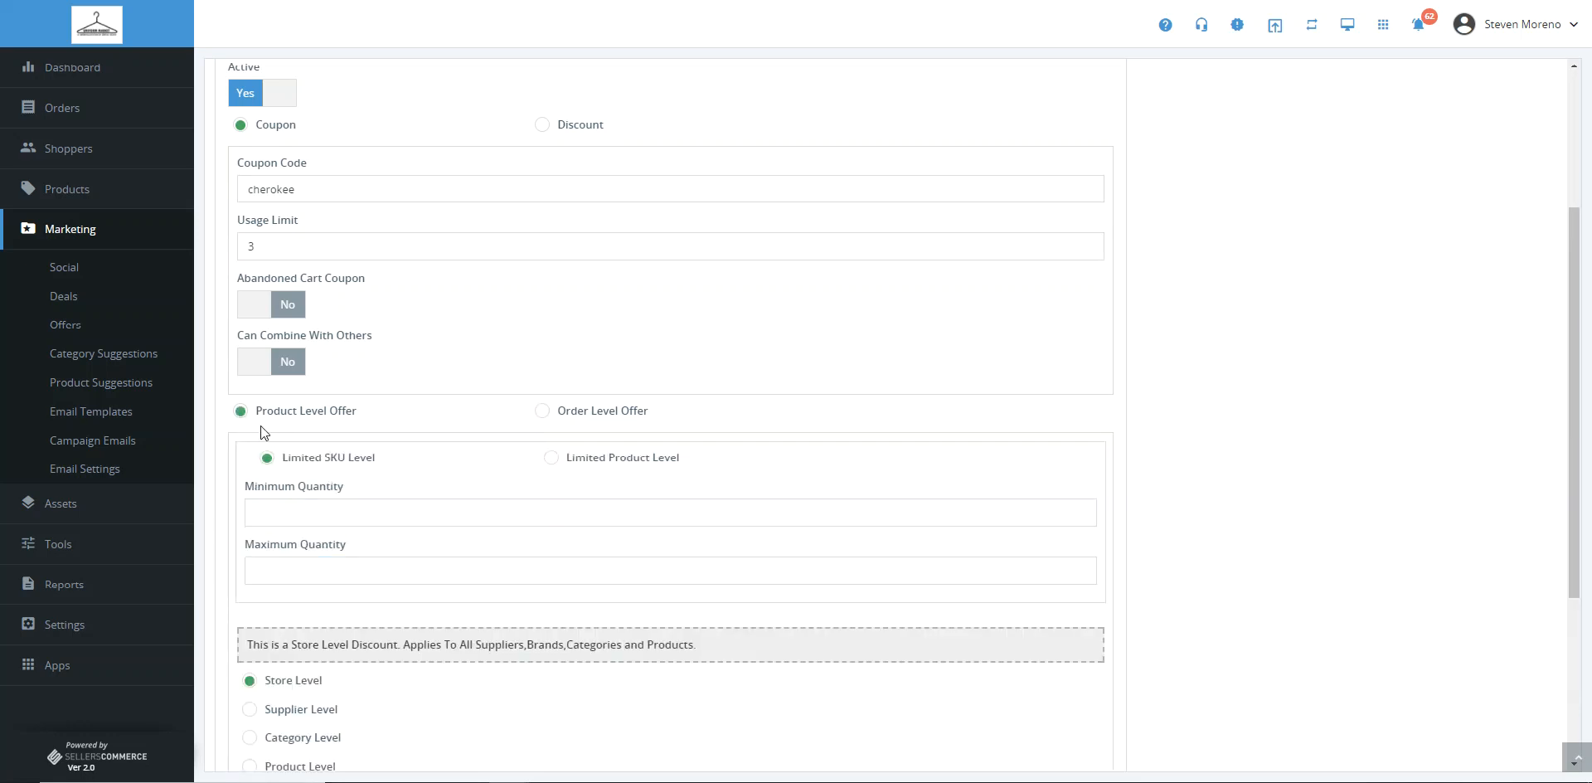
{"action": "left_click", "coordinate": [322, 505]}
{"action": "type", "text": "1"}
{"action": "key", "text": "Tab"}
{"action": "type", "text": "100"}
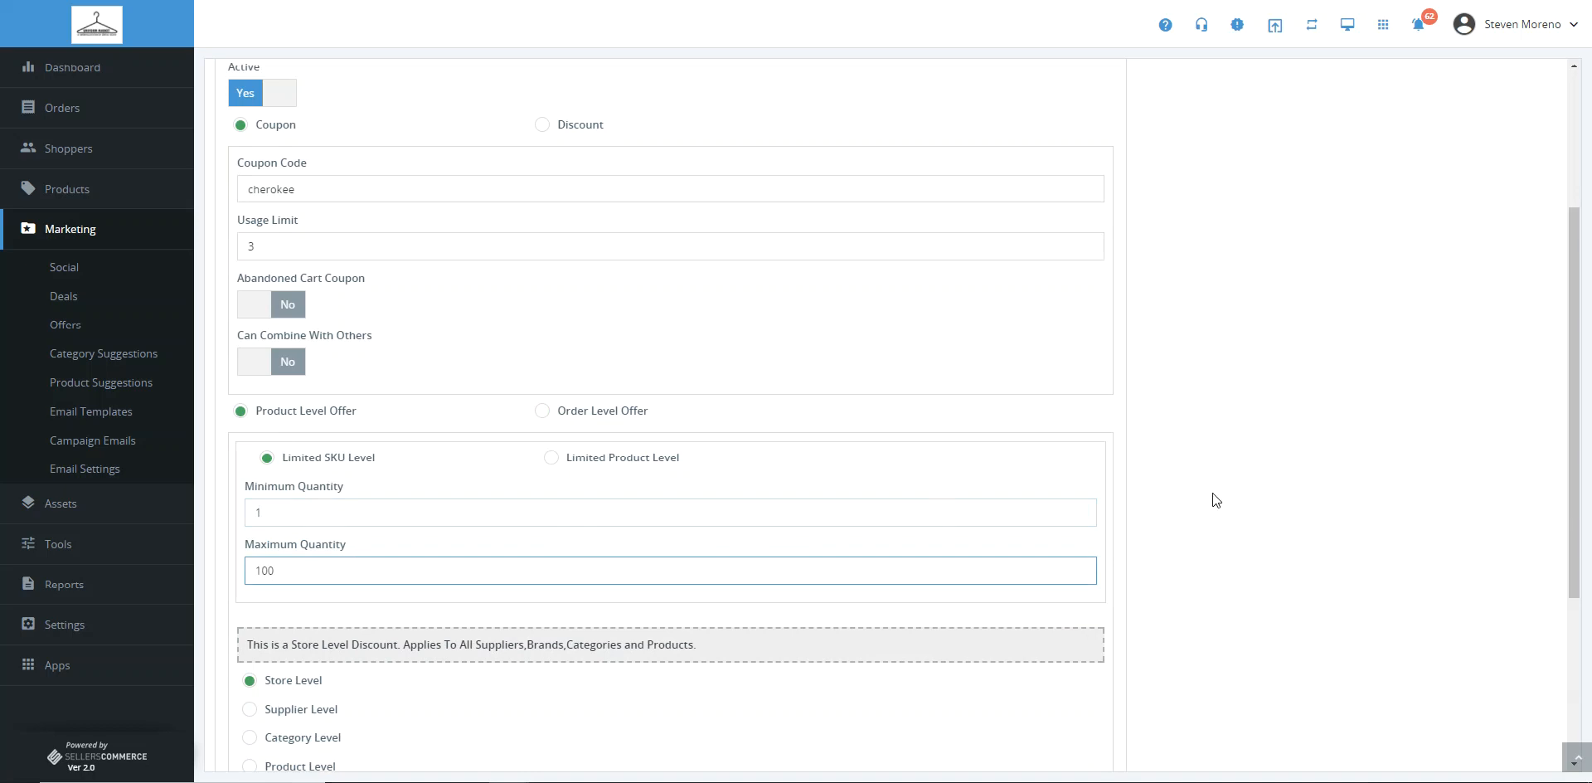
Step: Apply the offer at supplier level to Cherokee Uniforms, Edwards Garment and Fame
{"action": "scroll", "coordinate": [1207, 499], "scroll_direction": "down", "scroll_amount": 3}
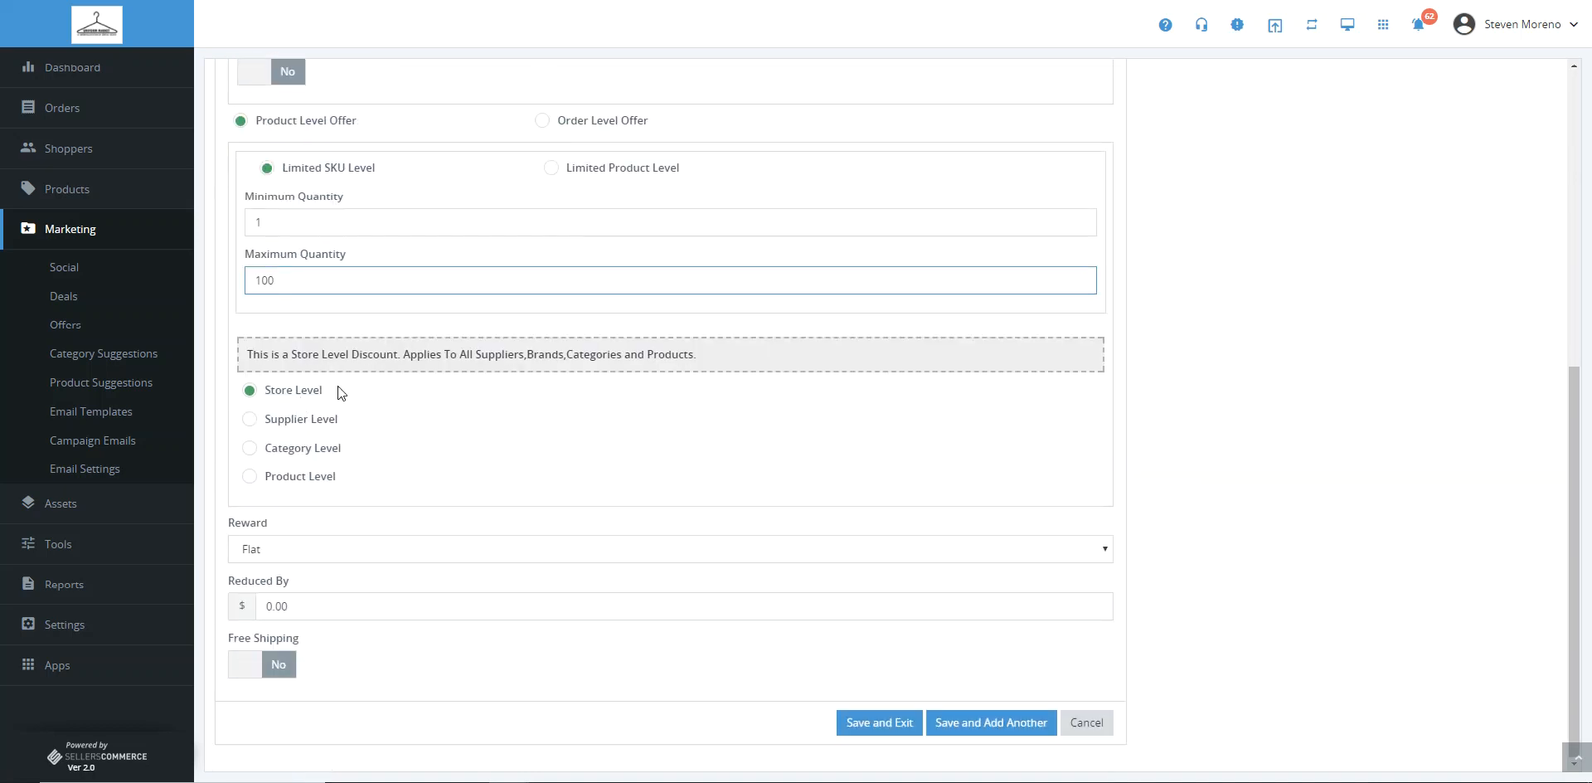
{"action": "left_click_drag", "start_coordinate": [336, 386], "coordinate": [267, 393]}
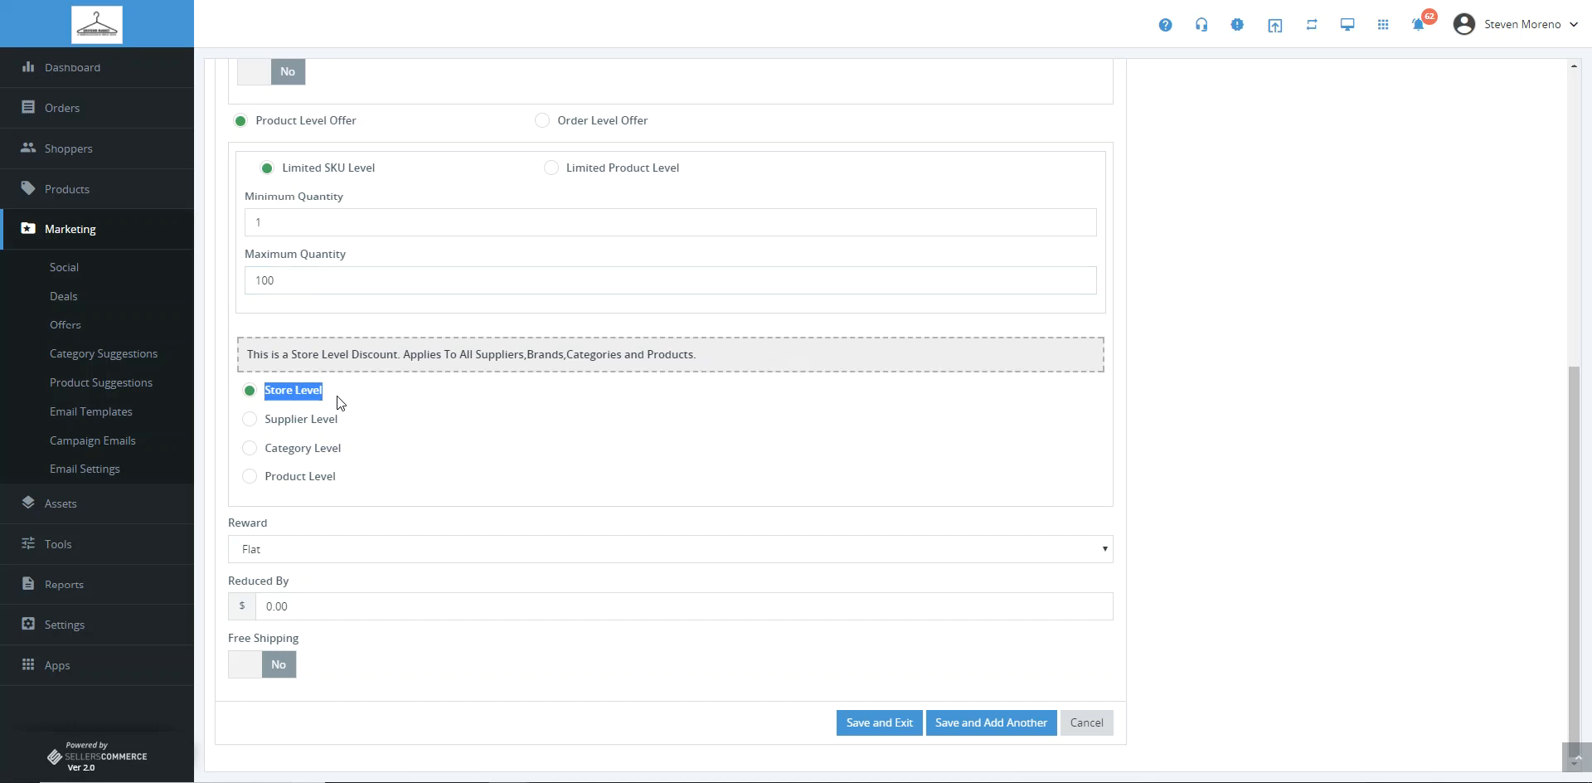
{"action": "left_click", "coordinate": [251, 420]}
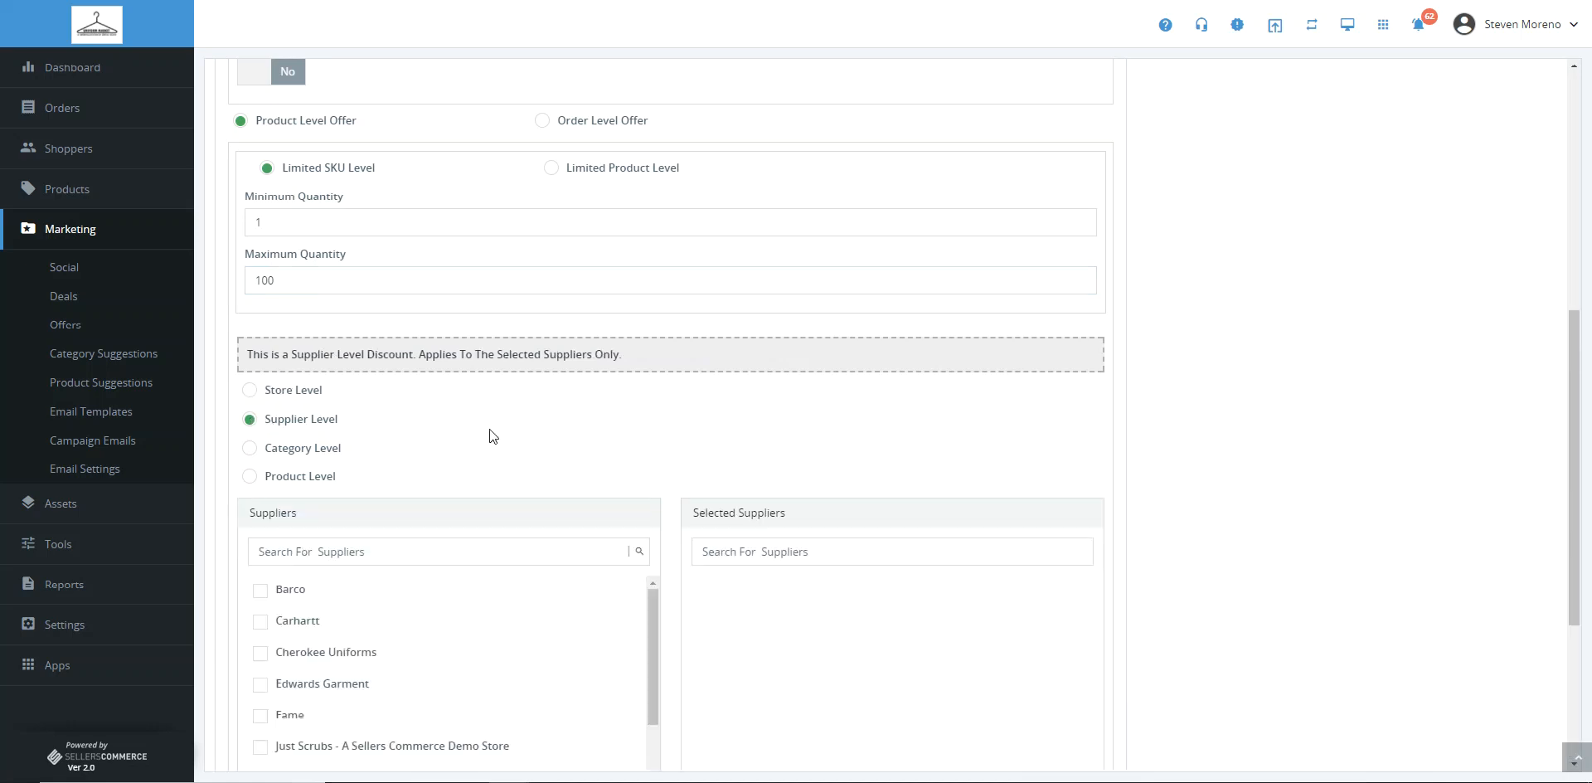
{"action": "left_click", "coordinate": [259, 653]}
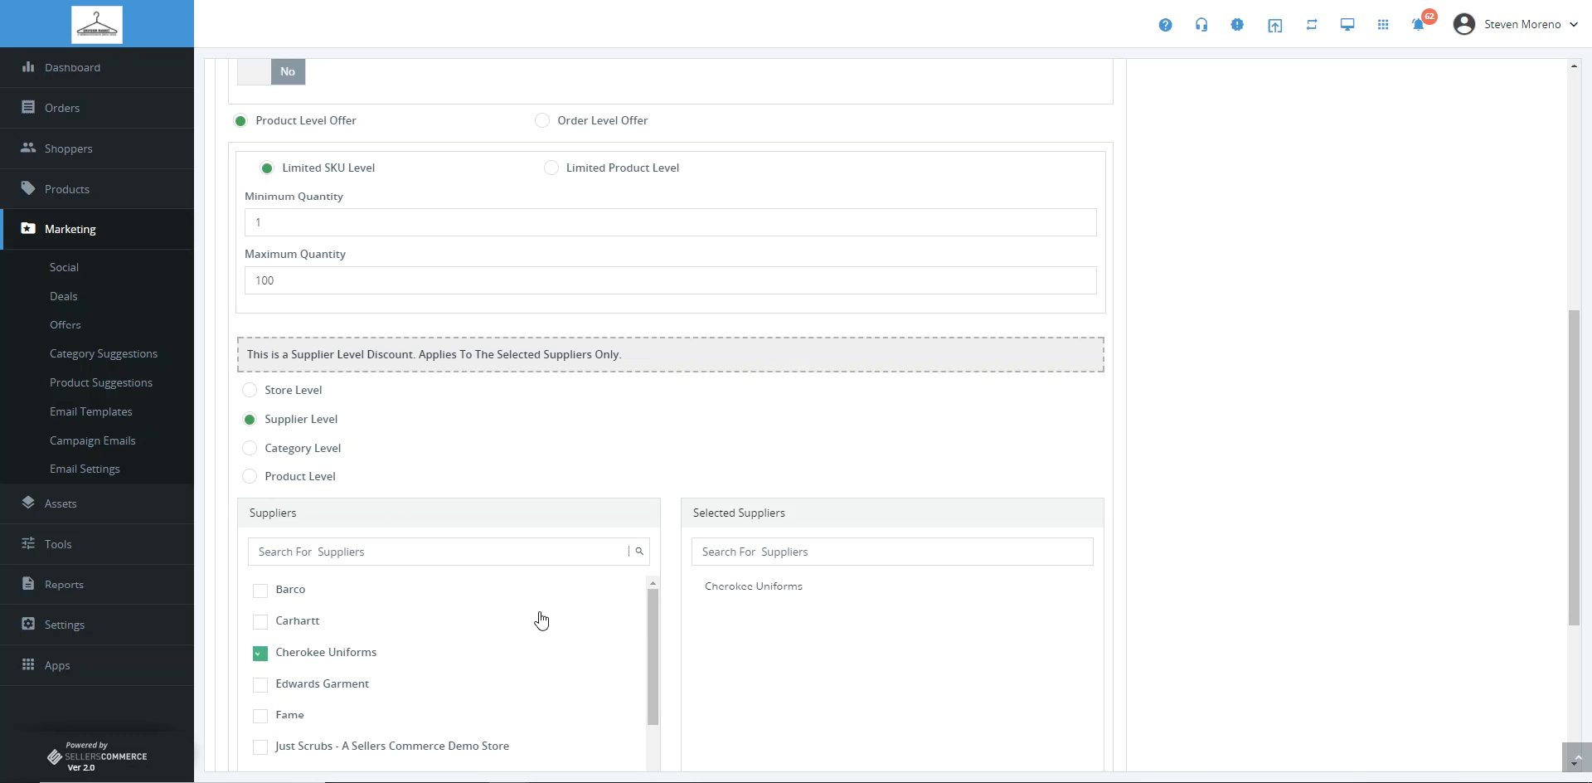
{"action": "left_click", "coordinate": [260, 716]}
{"action": "left_click", "coordinate": [267, 685]}
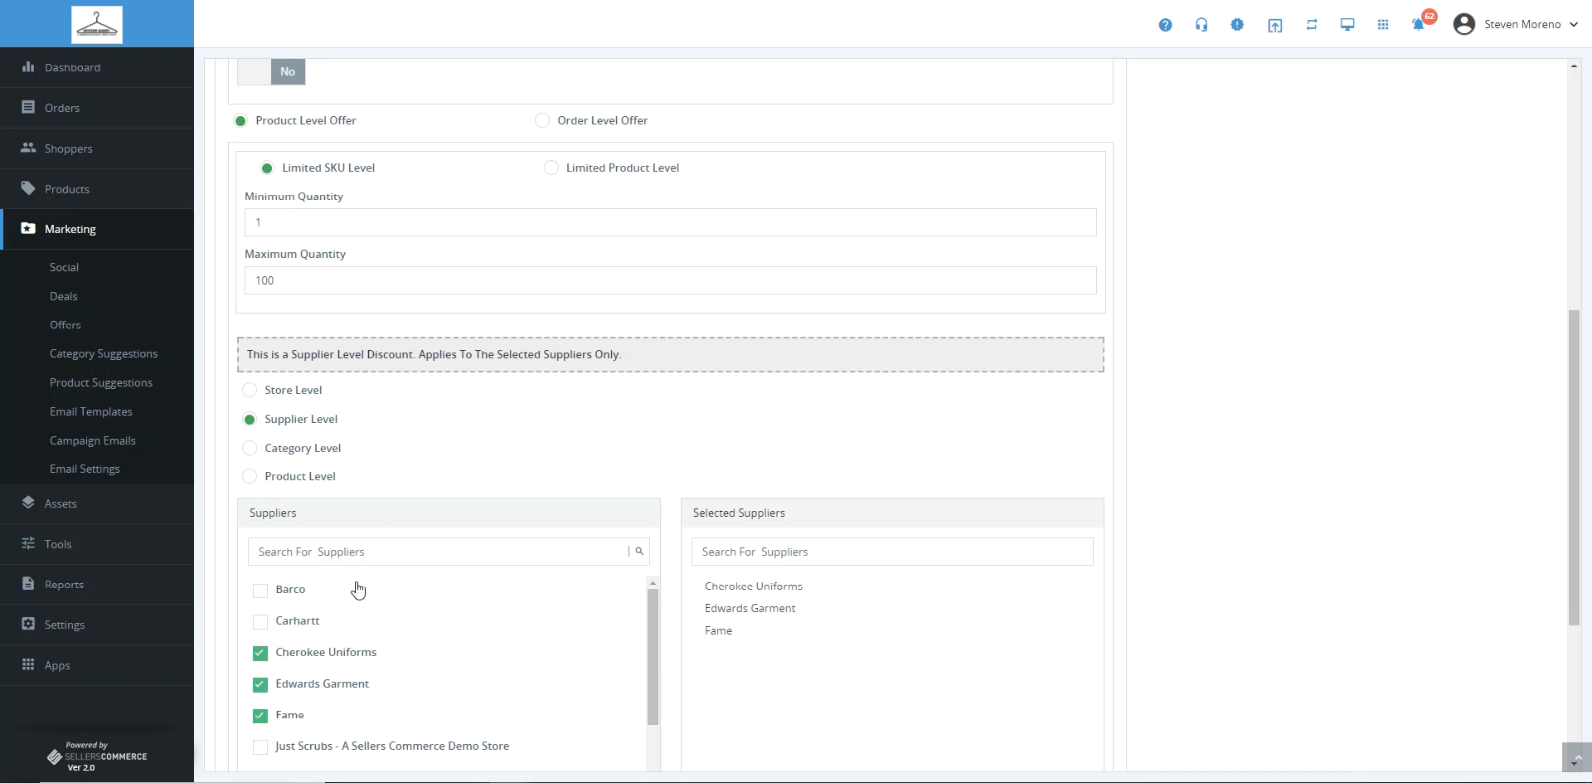
Step: Apply the offer at category level to Cherokee Medical, Cherokee Workwear and the Outerwear subcategory of Eddie Bauer
{"action": "left_click", "coordinate": [250, 449]}
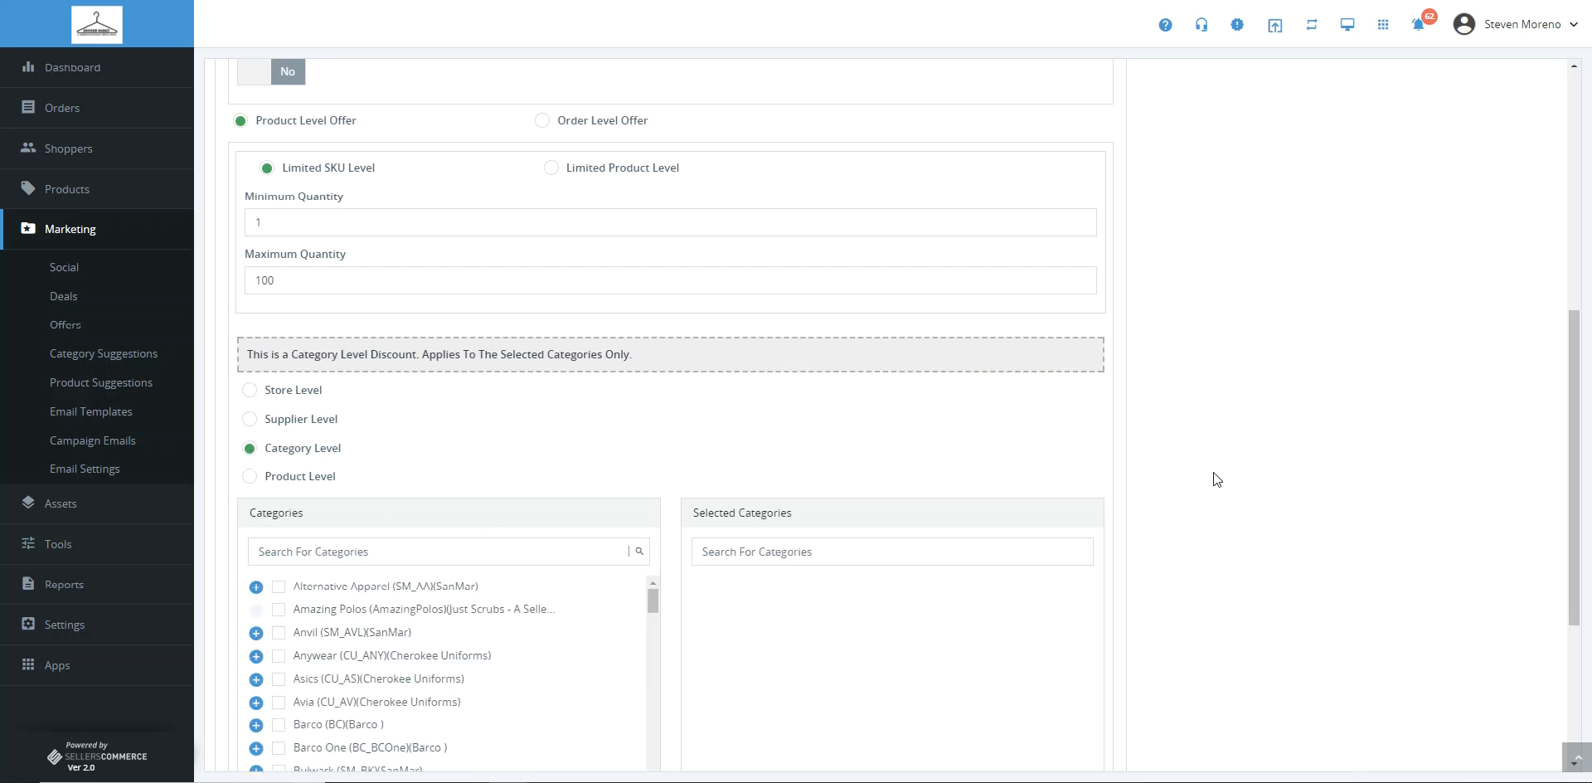
{"action": "scroll", "coordinate": [1209, 476], "scroll_direction": "down", "scroll_amount": 3}
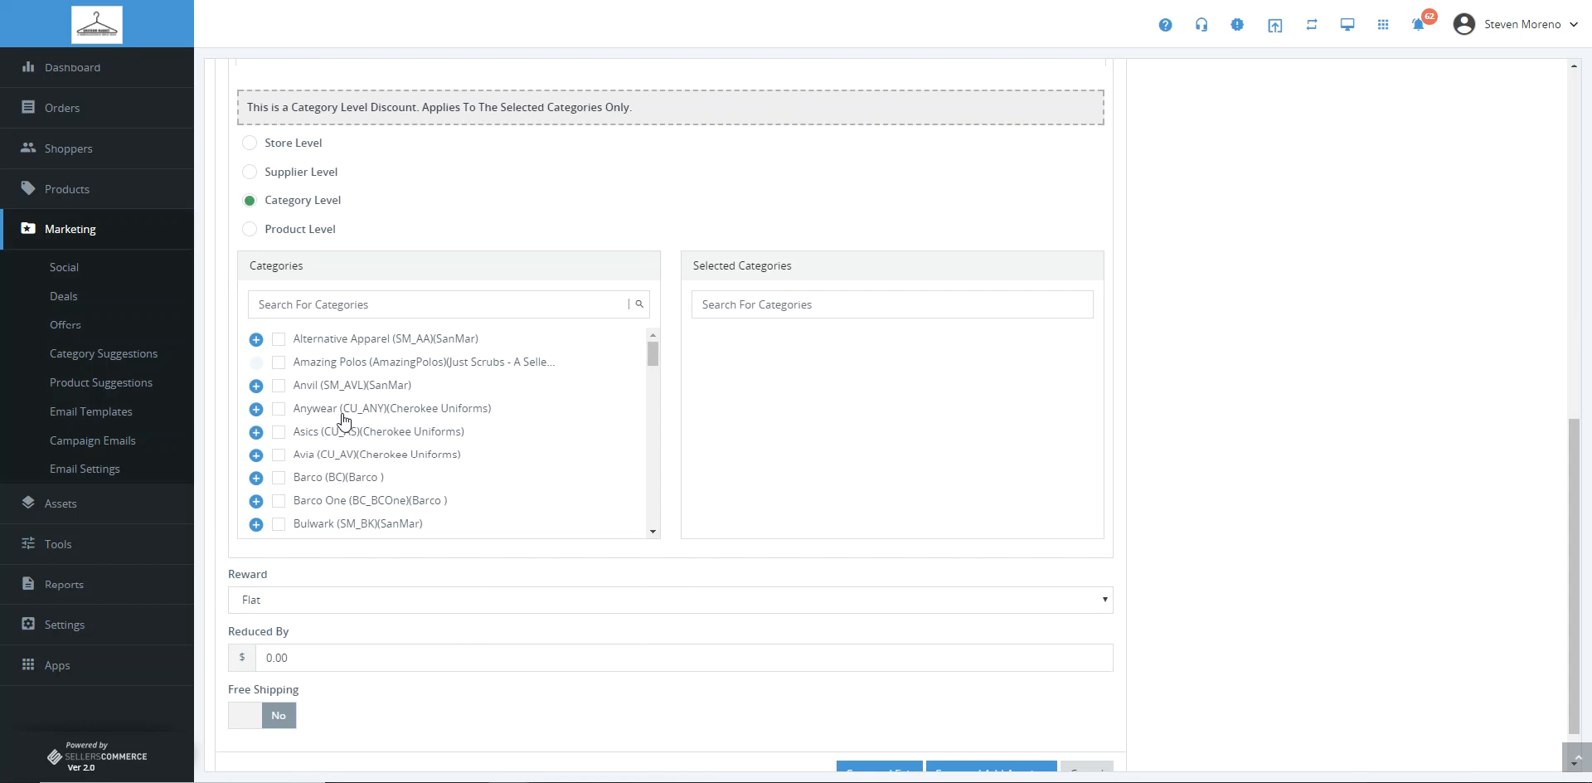
{"action": "scroll", "coordinate": [344, 420], "scroll_direction": "down", "scroll_amount": 2}
{"action": "scroll", "coordinate": [344, 422], "scroll_direction": "down", "scroll_amount": 1}
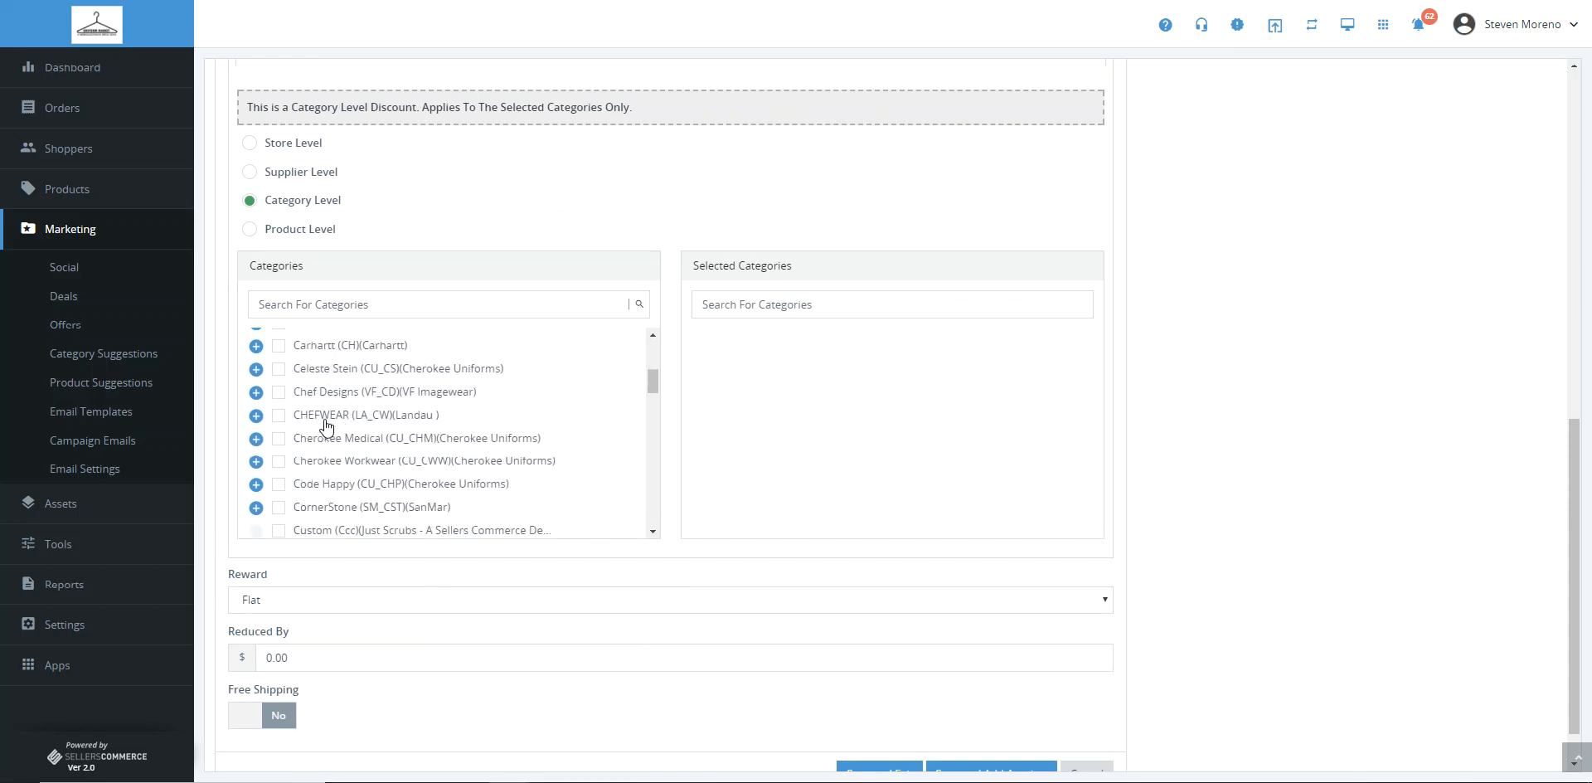
{"action": "left_click", "coordinate": [277, 440]}
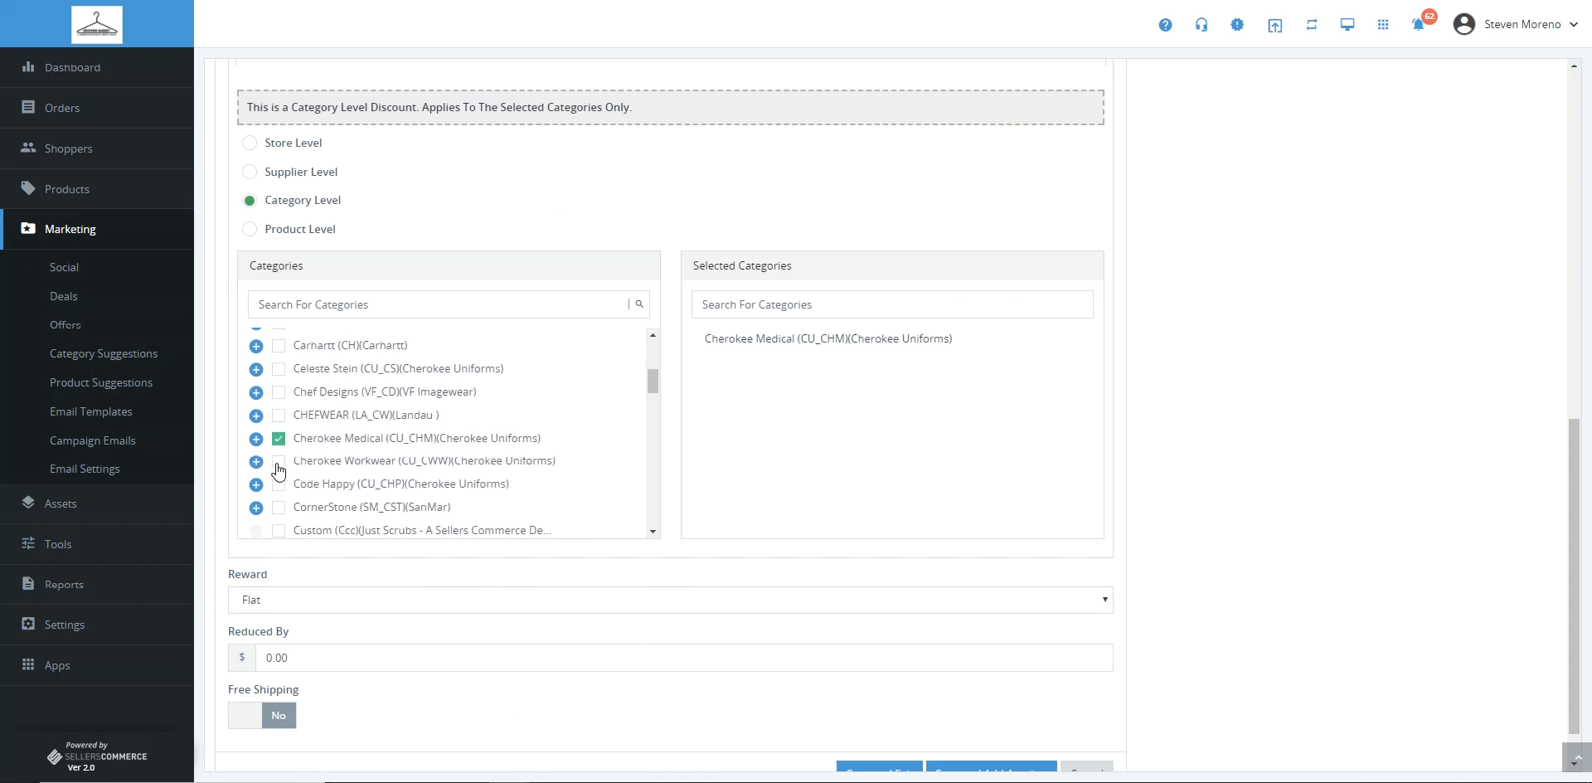
{"action": "left_click", "coordinate": [277, 463]}
{"action": "scroll", "coordinate": [286, 460], "scroll_direction": "down", "scroll_amount": 4}
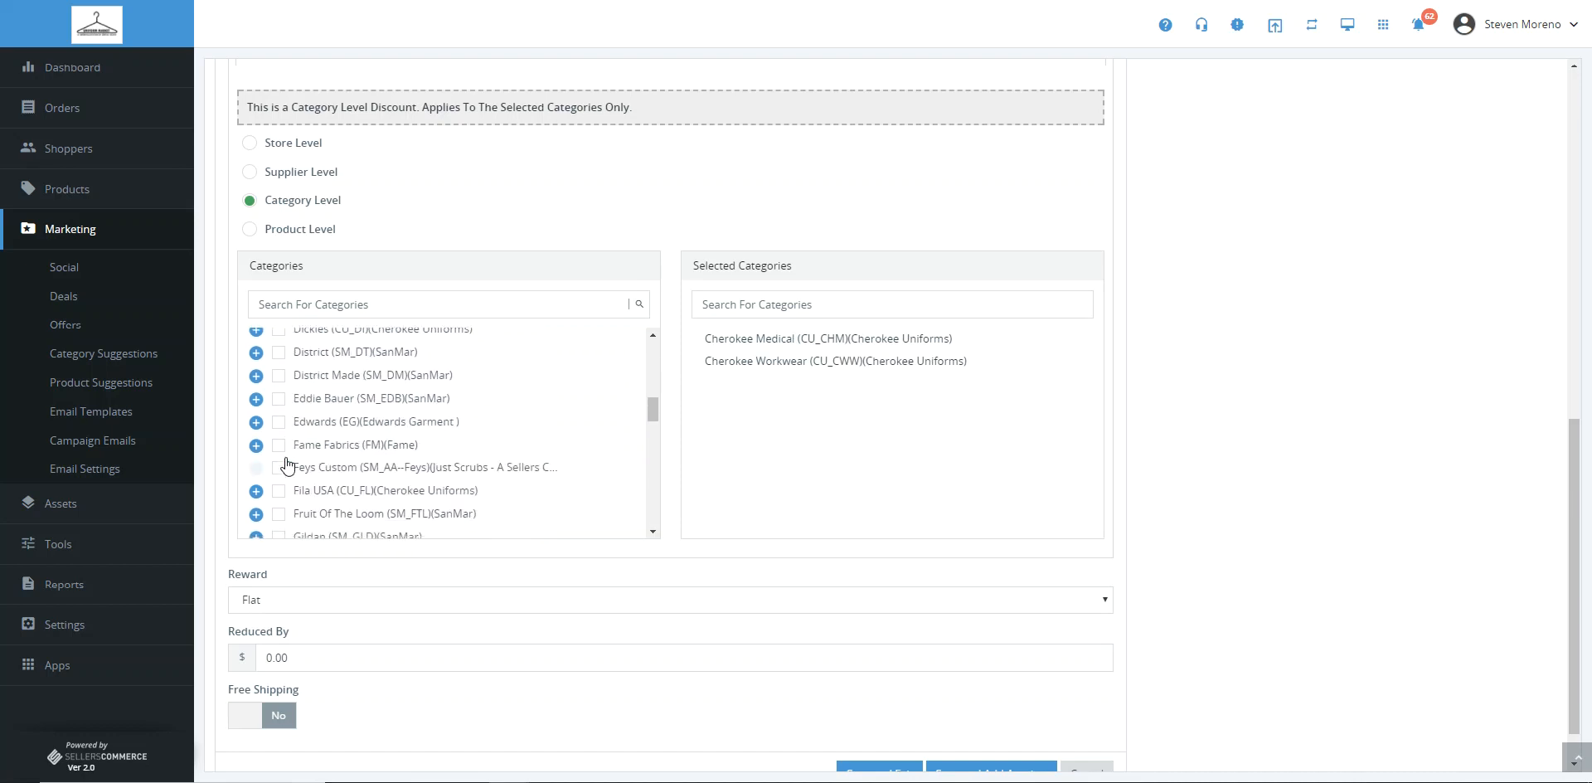
{"action": "left_click", "coordinate": [256, 401]}
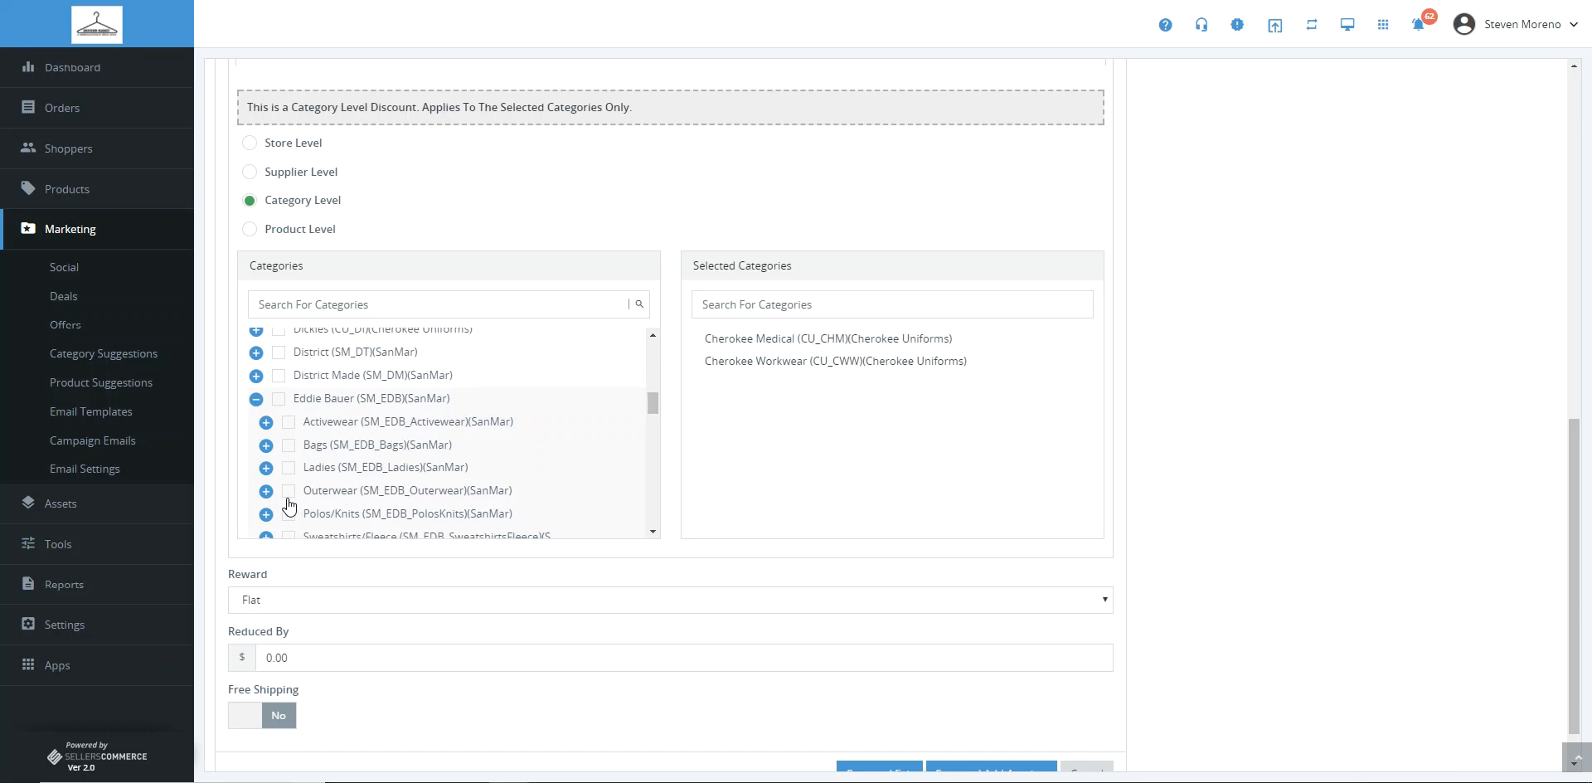
{"action": "left_click", "coordinate": [288, 493]}
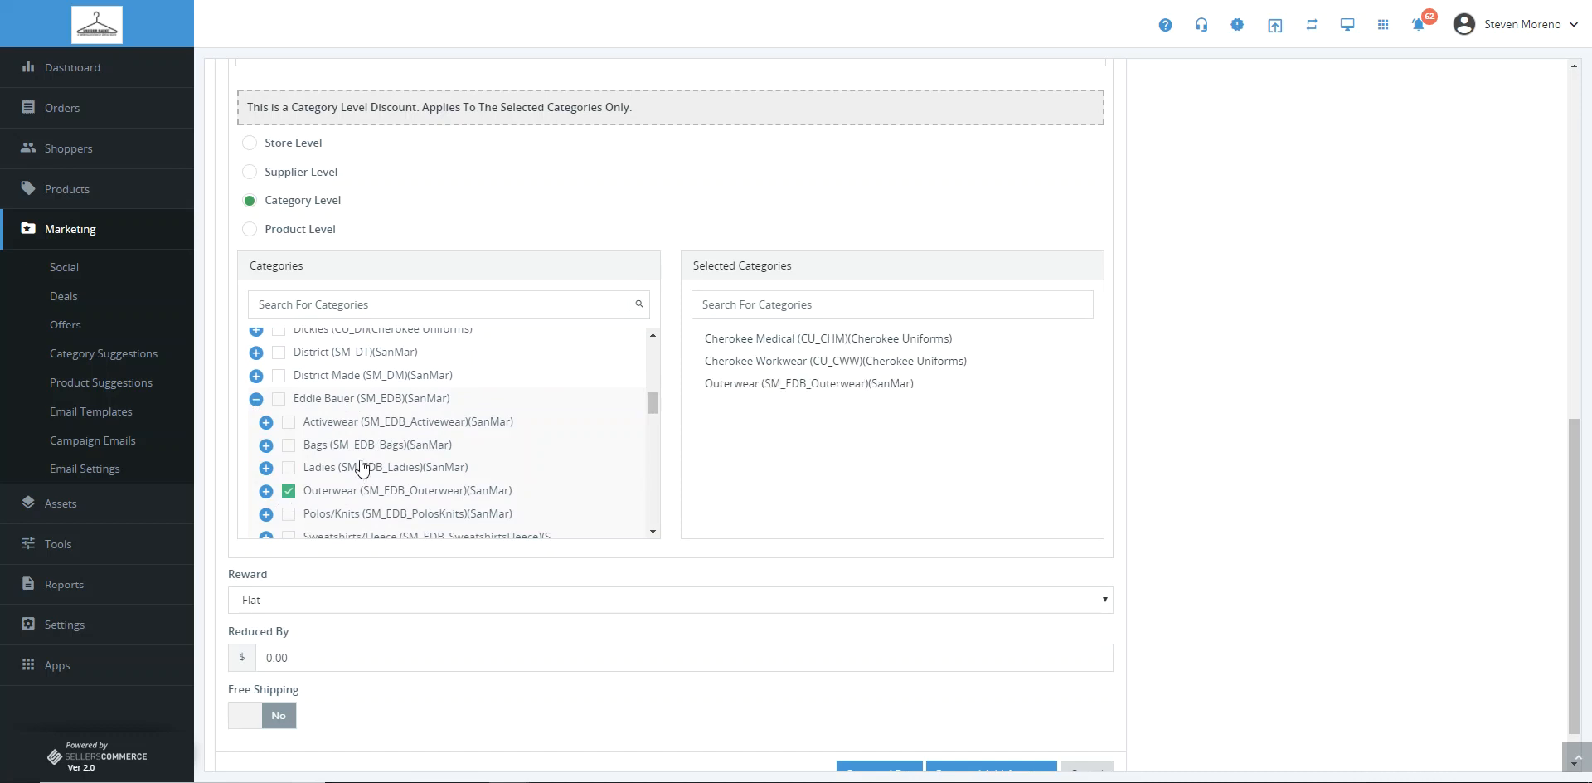
{"action": "scroll", "coordinate": [306, 455], "scroll_direction": "up", "scroll_amount": 1}
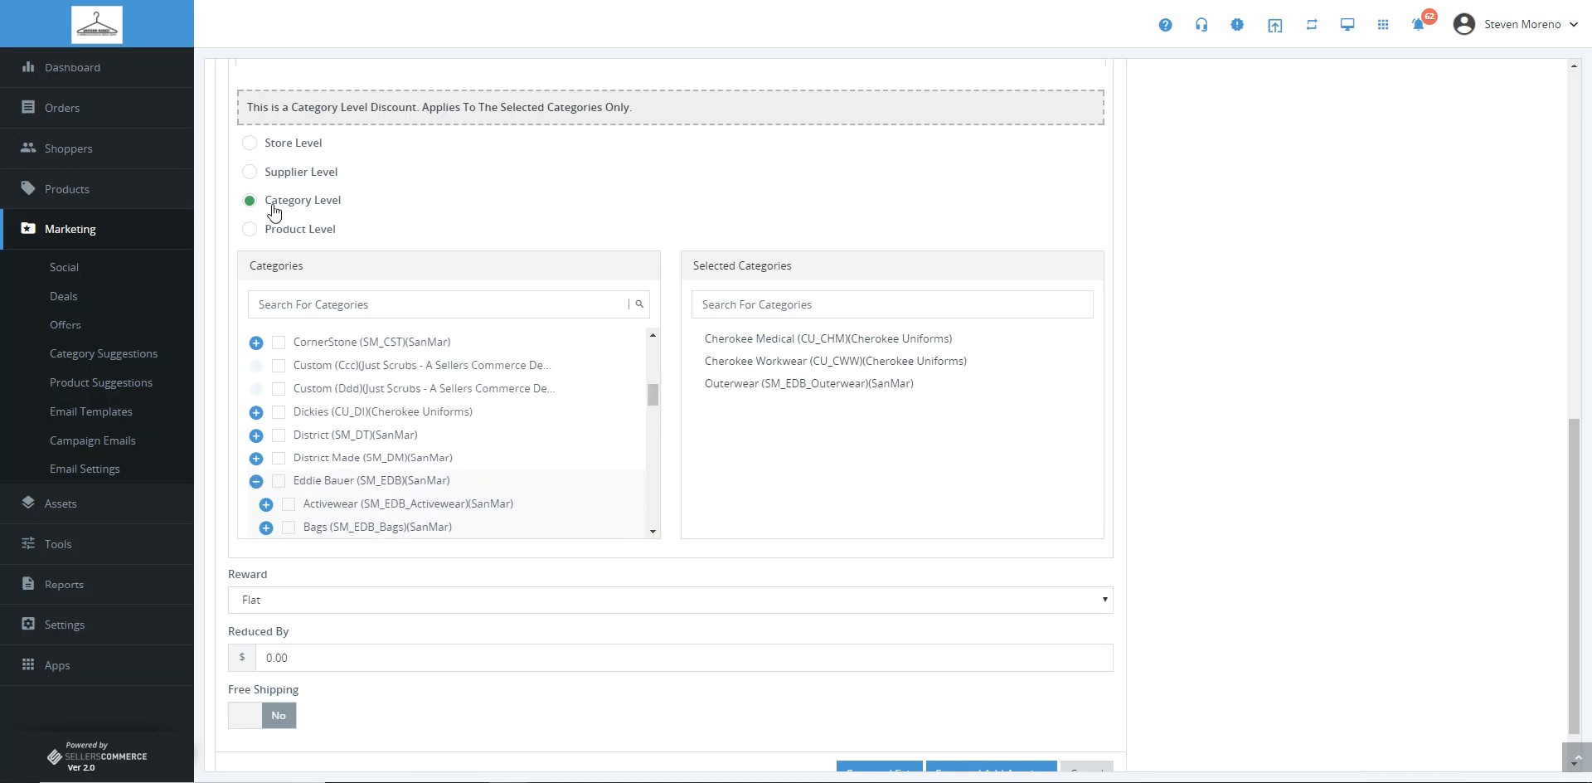
Step: Apply the offer at product level to the "Cross My Heart" Mock Wrap Top, "Heart Breaker" Low Rise Drawstring Pant and "Madison" Mock Wrap Top
{"action": "left_click", "coordinate": [250, 230]}
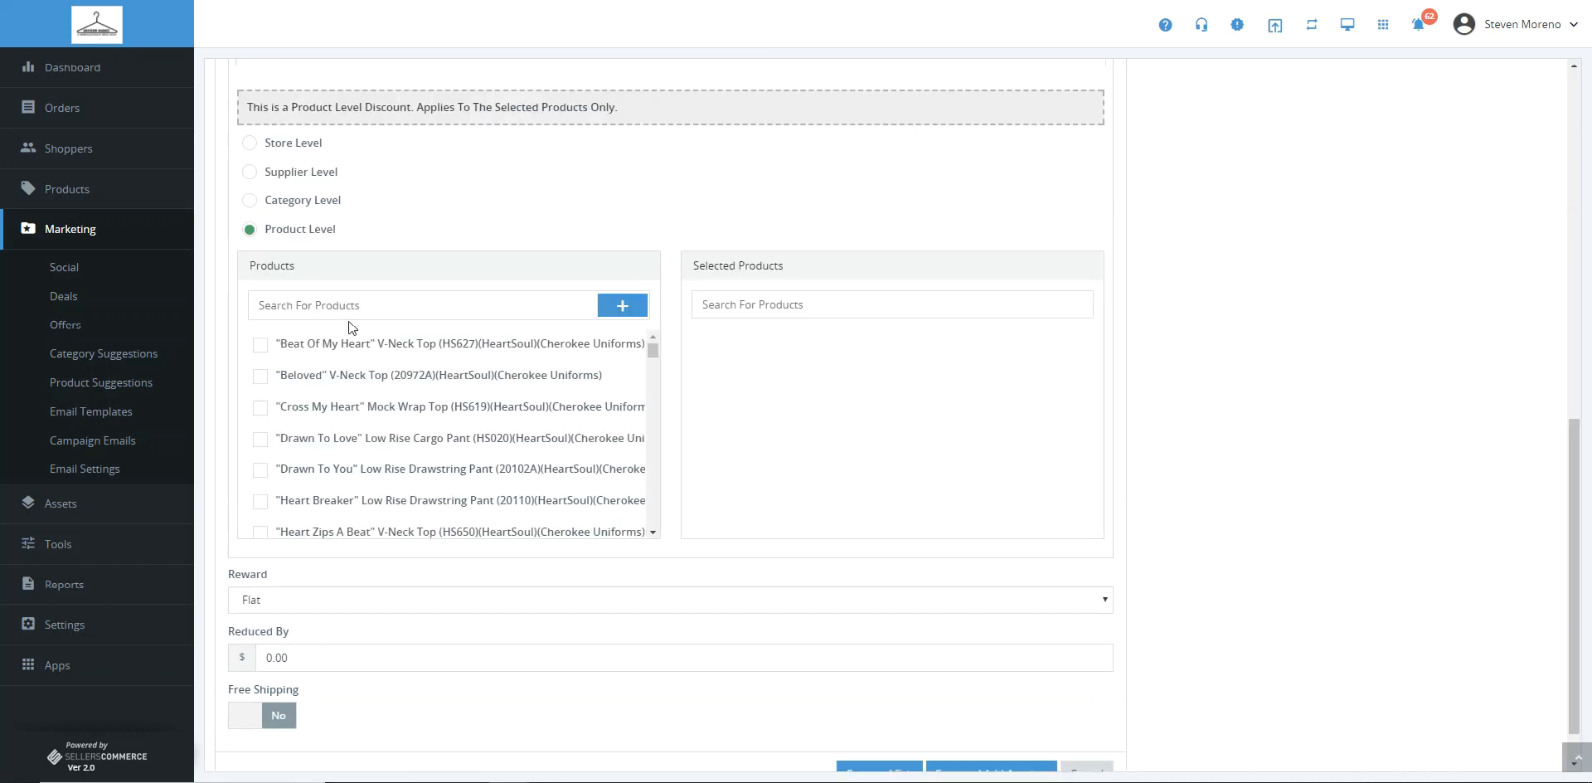
{"action": "left_click", "coordinate": [261, 407]}
{"action": "left_click", "coordinate": [261, 501]}
{"action": "scroll", "coordinate": [269, 486], "scroll_direction": "down", "scroll_amount": 3}
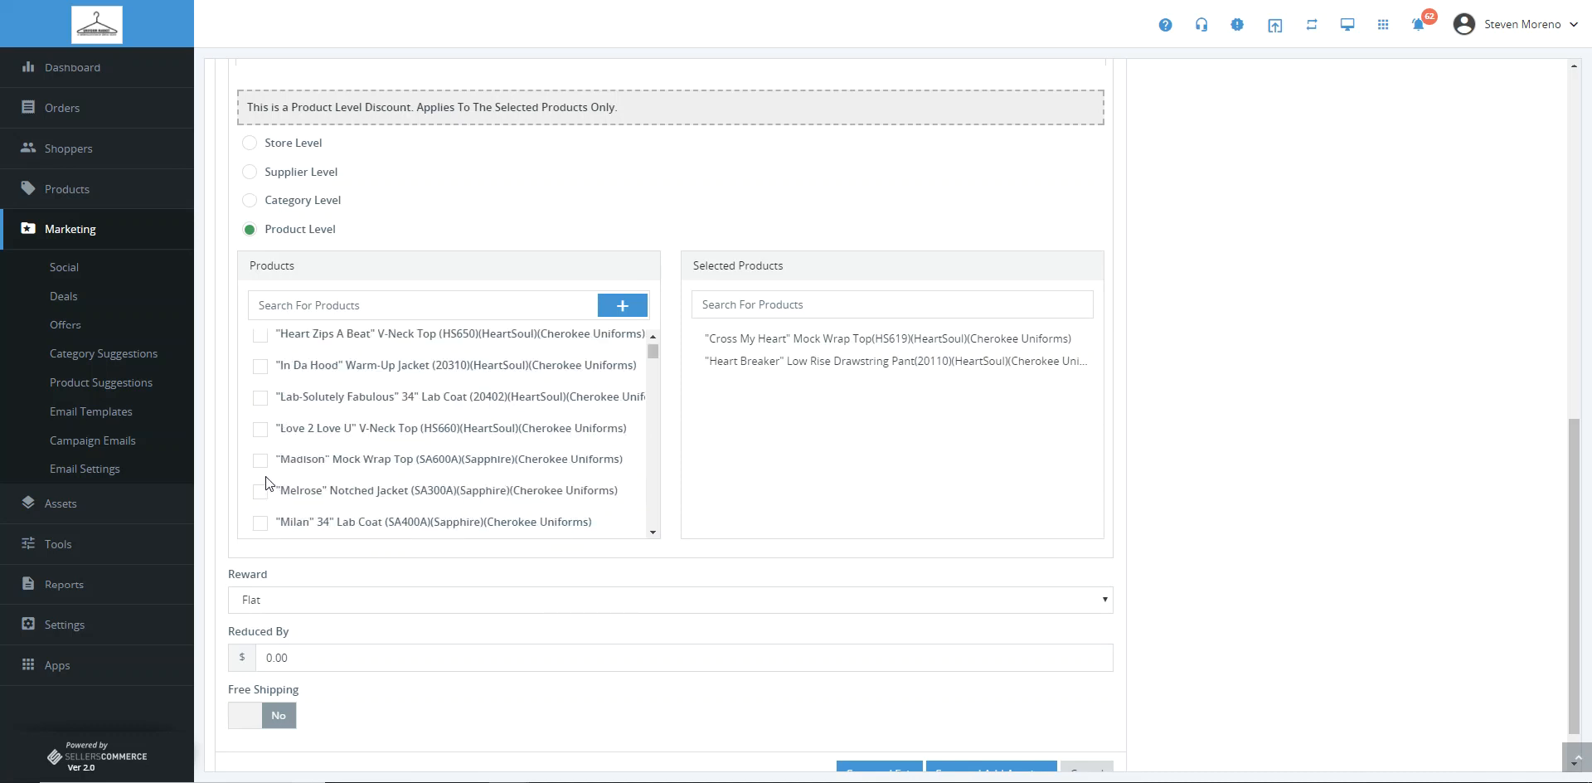
{"action": "left_click", "coordinate": [261, 460]}
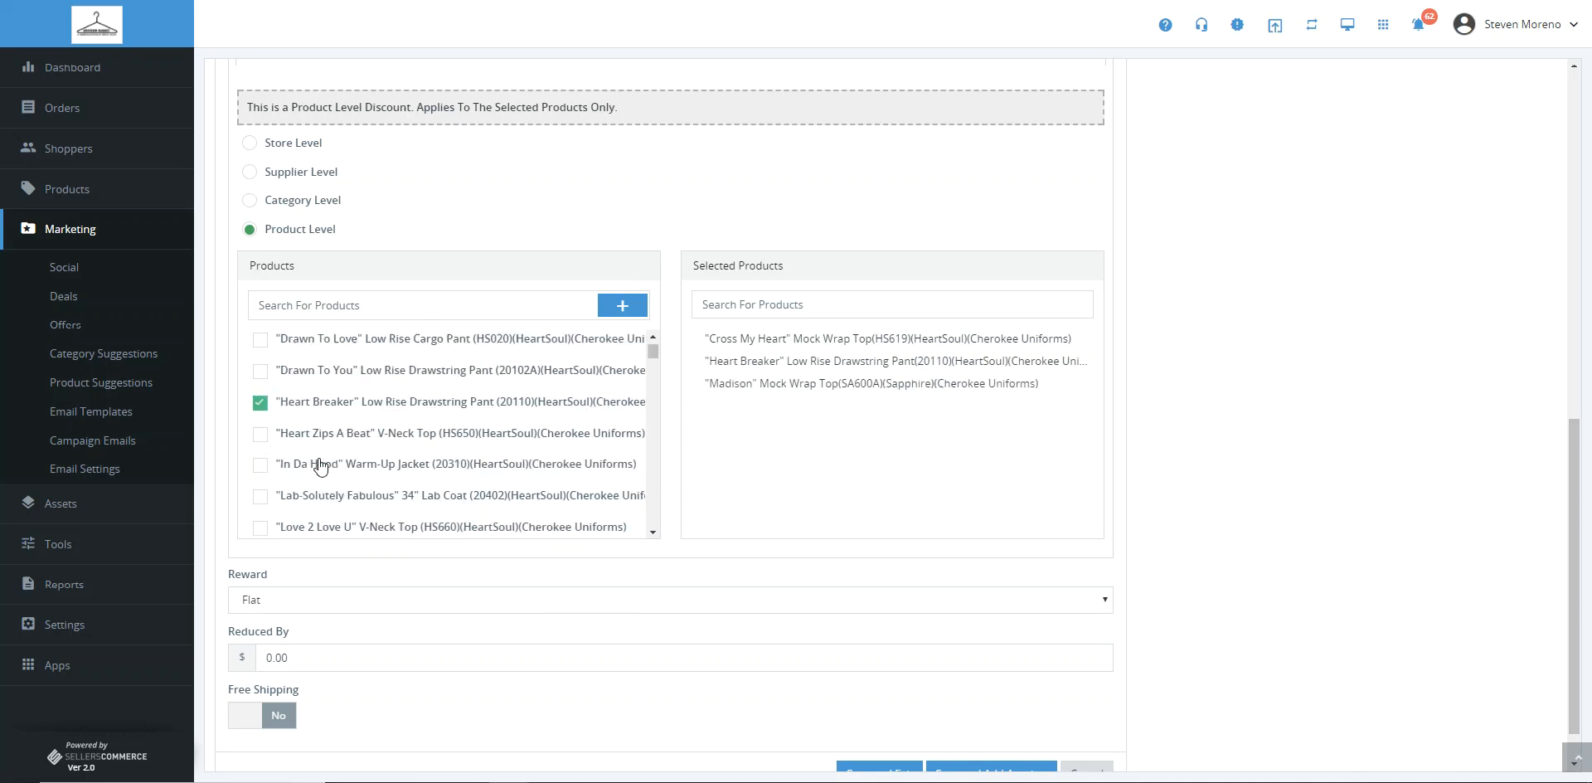
Step: Apply the offer at supplier level to Cherokee Uniforms only
{"action": "left_click", "coordinate": [248, 173]}
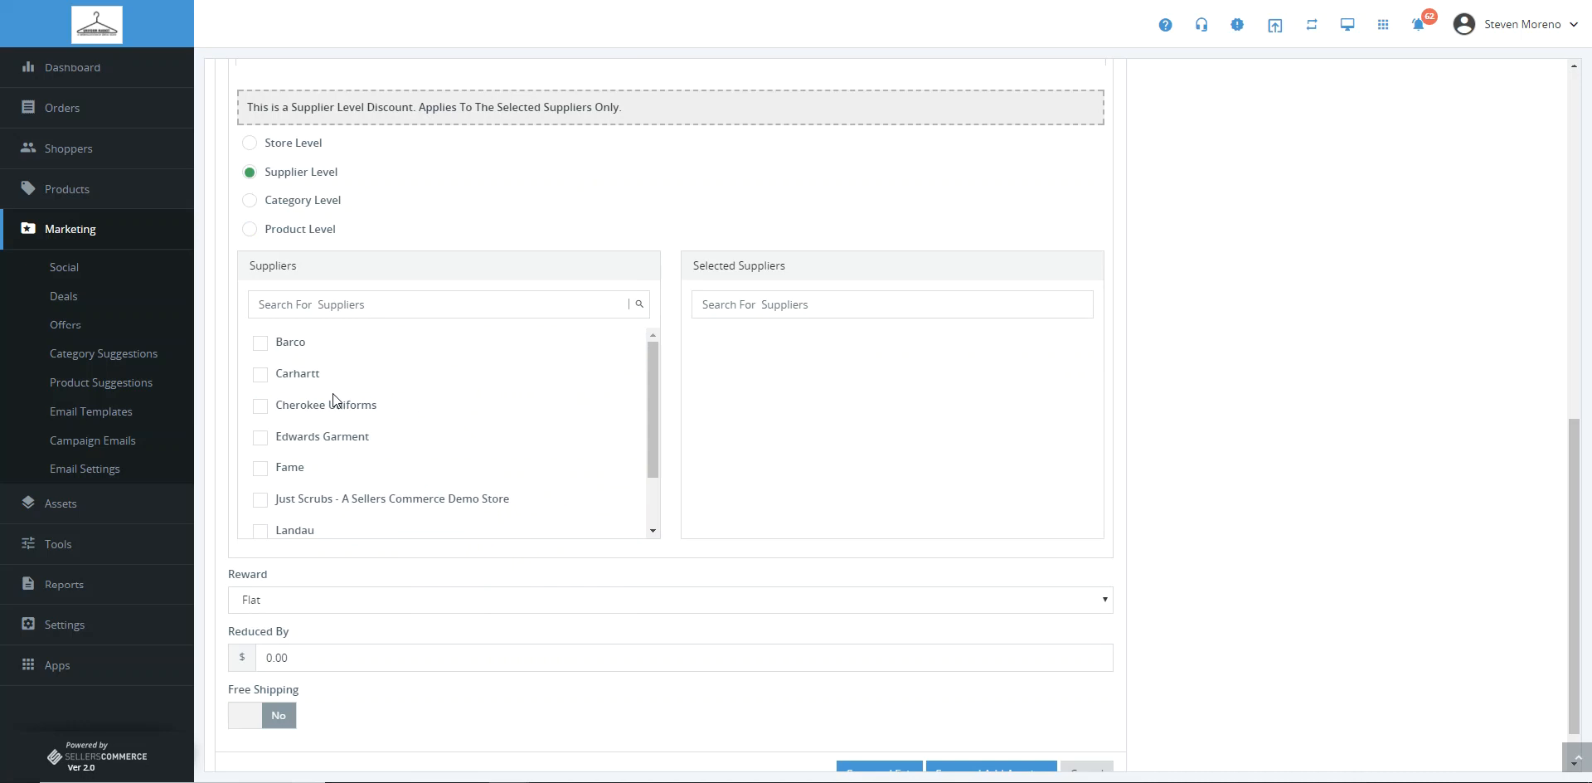
{"action": "left_click", "coordinate": [257, 410]}
Step: Set the offer's reward to Percentage, reduced by 17
{"action": "scroll", "coordinate": [1130, 375], "scroll_direction": "down", "scroll_amount": 1}
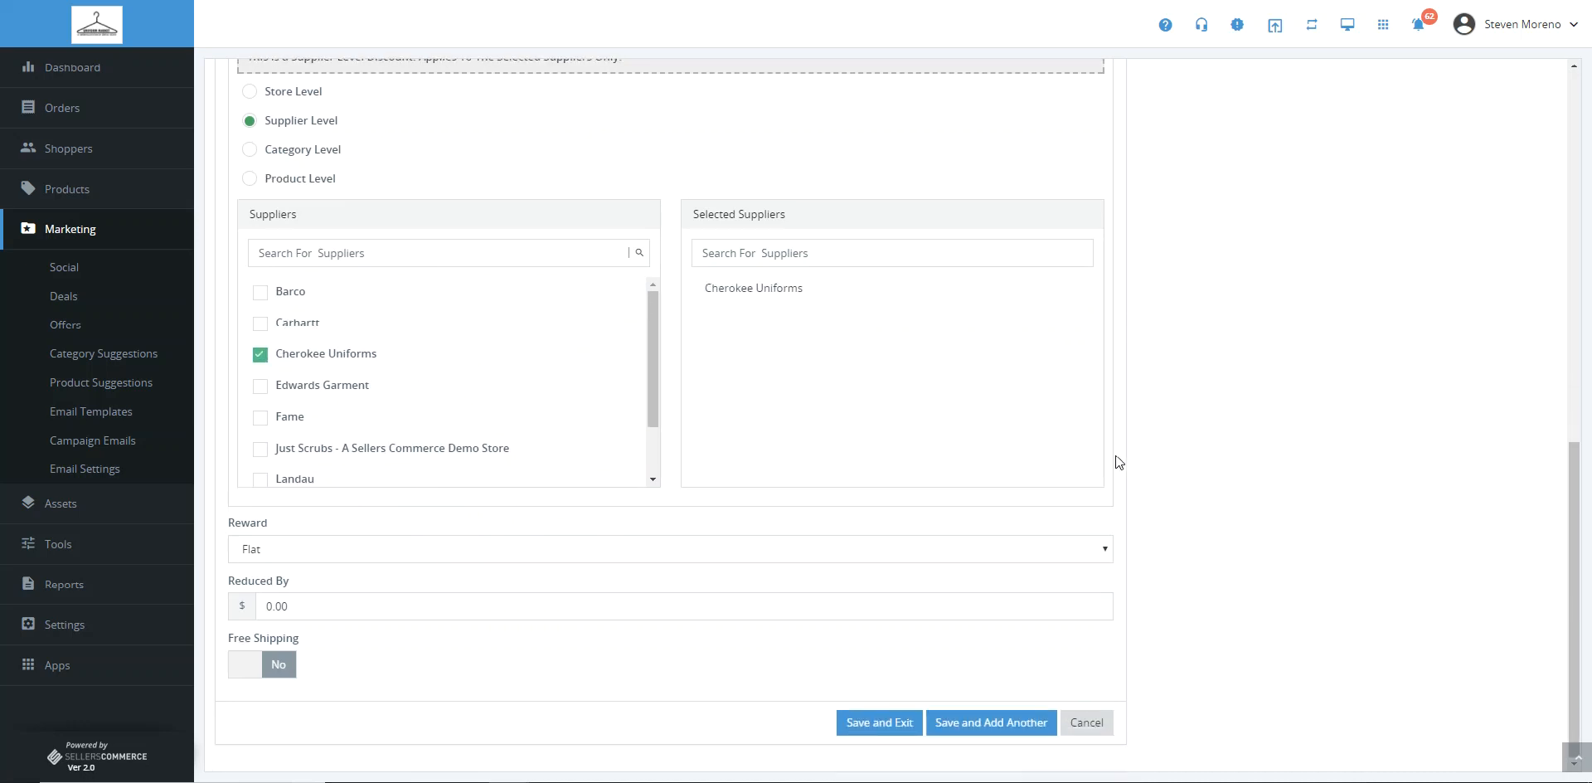
{"action": "left_click", "coordinate": [1105, 553]}
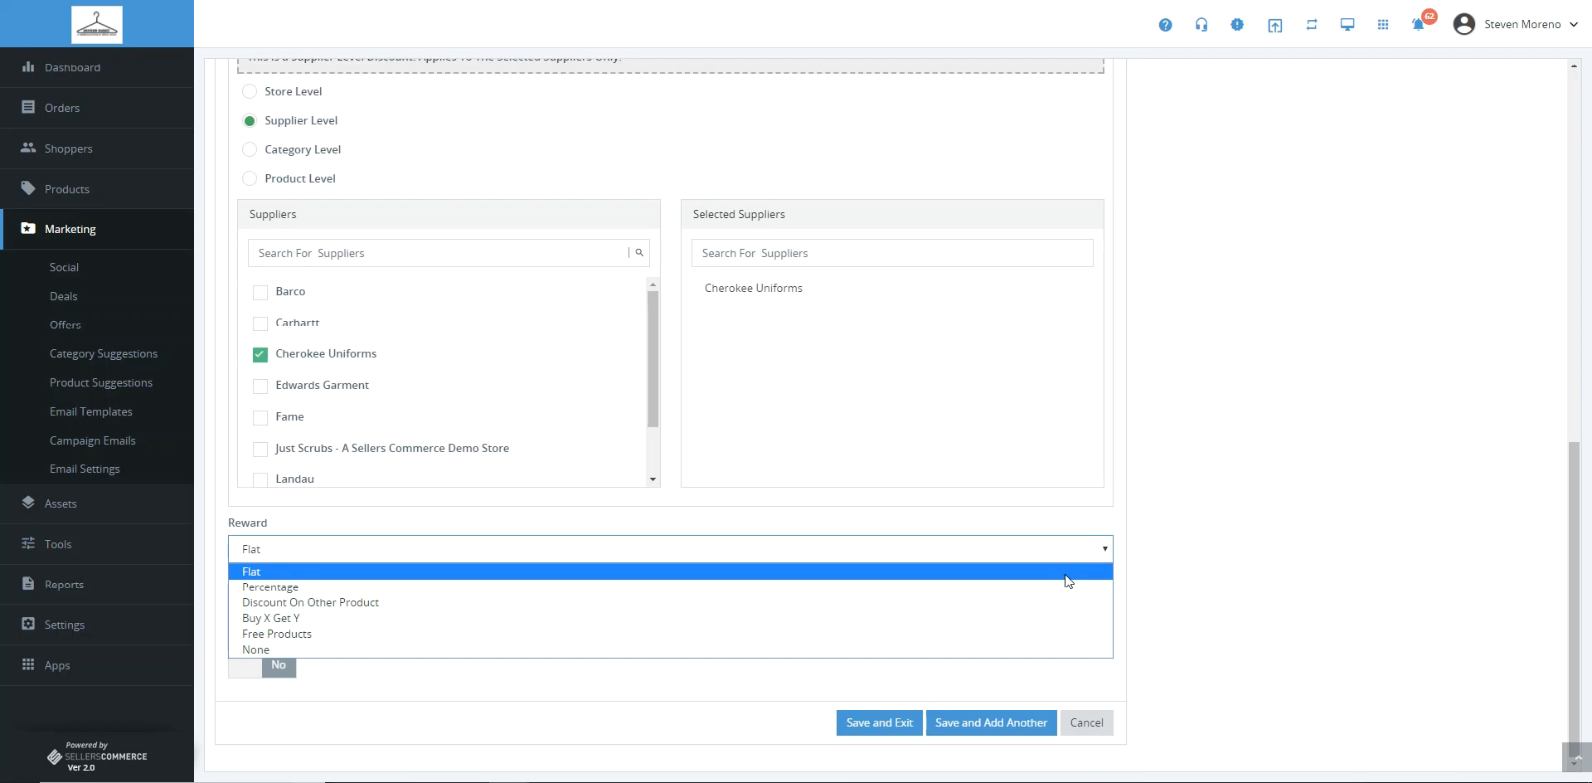
{"action": "left_click", "coordinate": [1032, 603]}
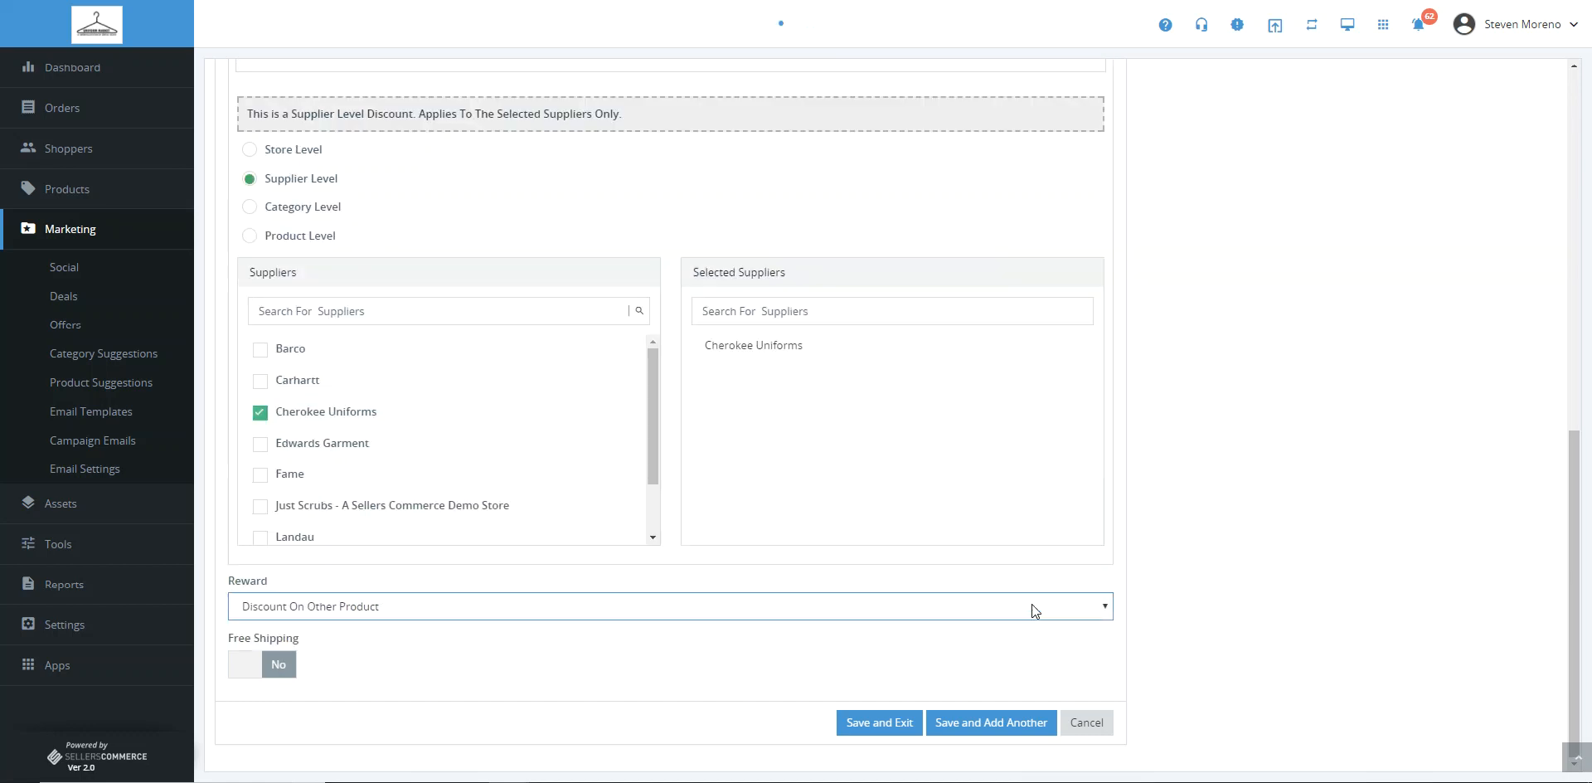
{"action": "left_click", "coordinate": [1104, 606]}
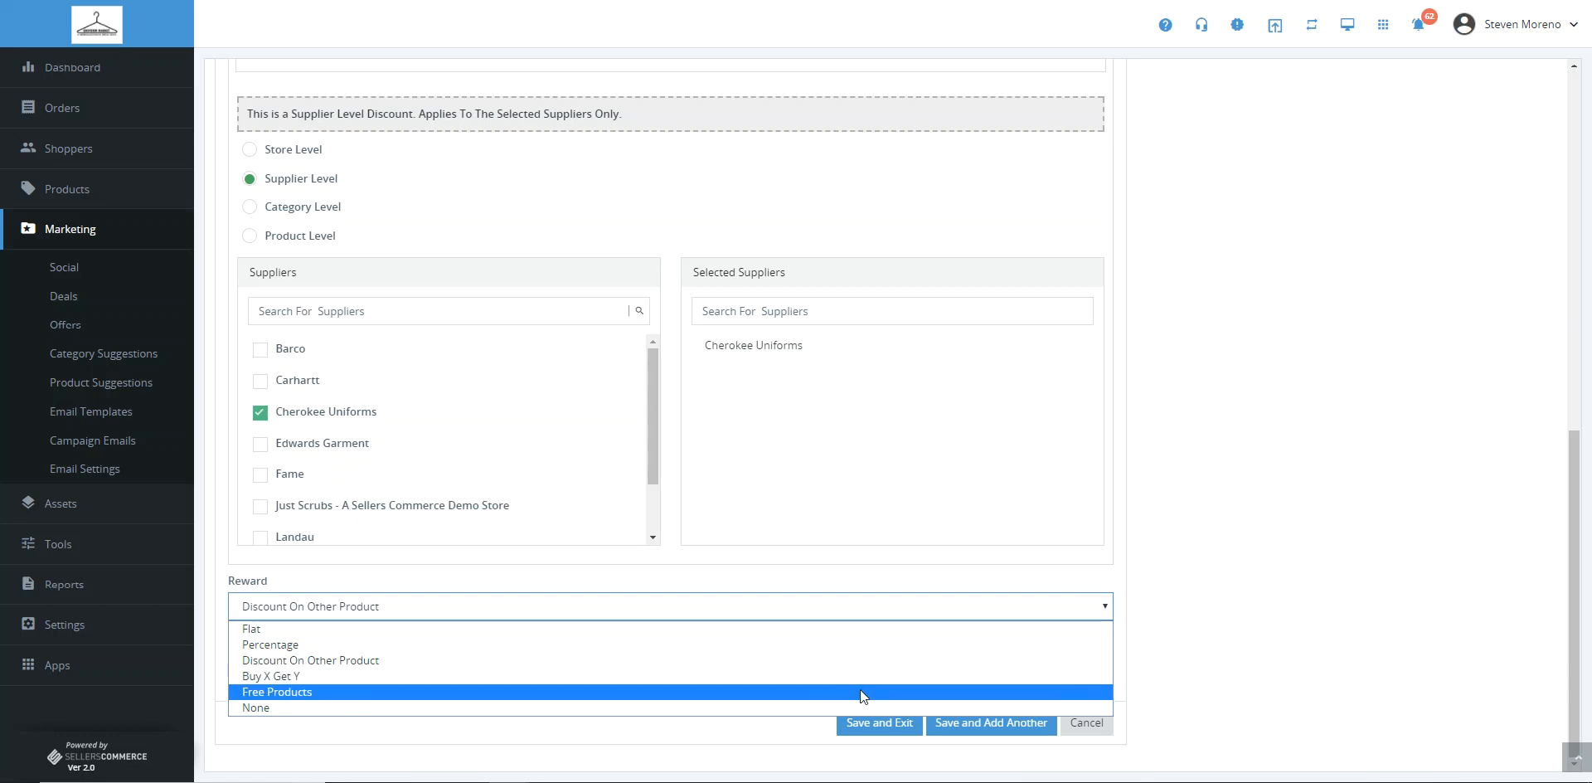
{"action": "left_click", "coordinate": [843, 643]}
{"action": "left_click", "coordinate": [291, 602]}
{"action": "type", "text": "17"}
{"action": "left_click", "coordinate": [1198, 595]}
Step: Review the offer's coupon code and quantity limits, and save the offer and exit
{"action": "scroll", "coordinate": [1199, 589], "scroll_direction": "up", "scroll_amount": 6}
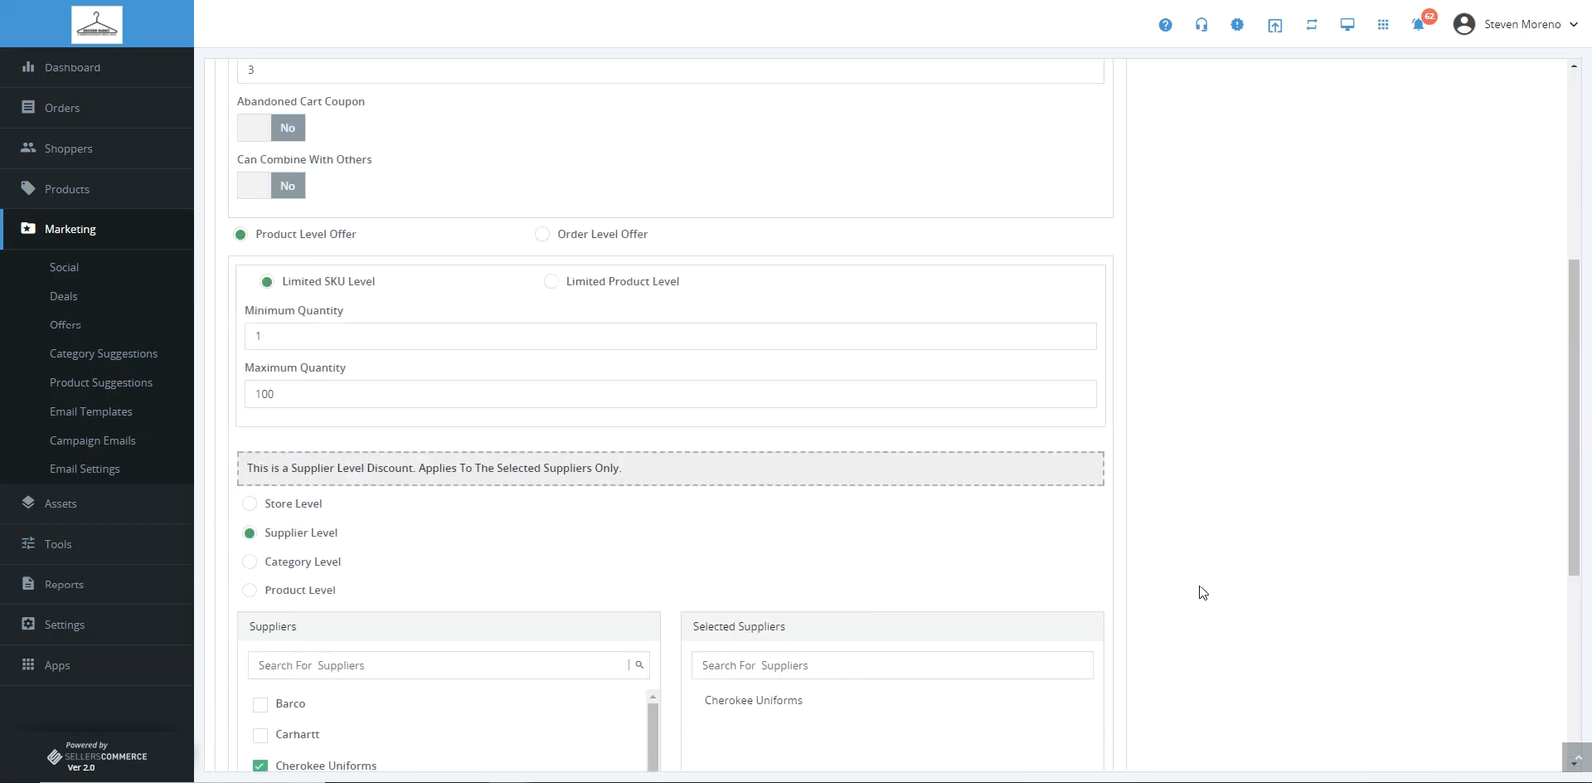
{"action": "scroll", "coordinate": [1196, 571], "scroll_direction": "up", "scroll_amount": 1}
{"action": "double_click", "coordinate": [315, 177]}
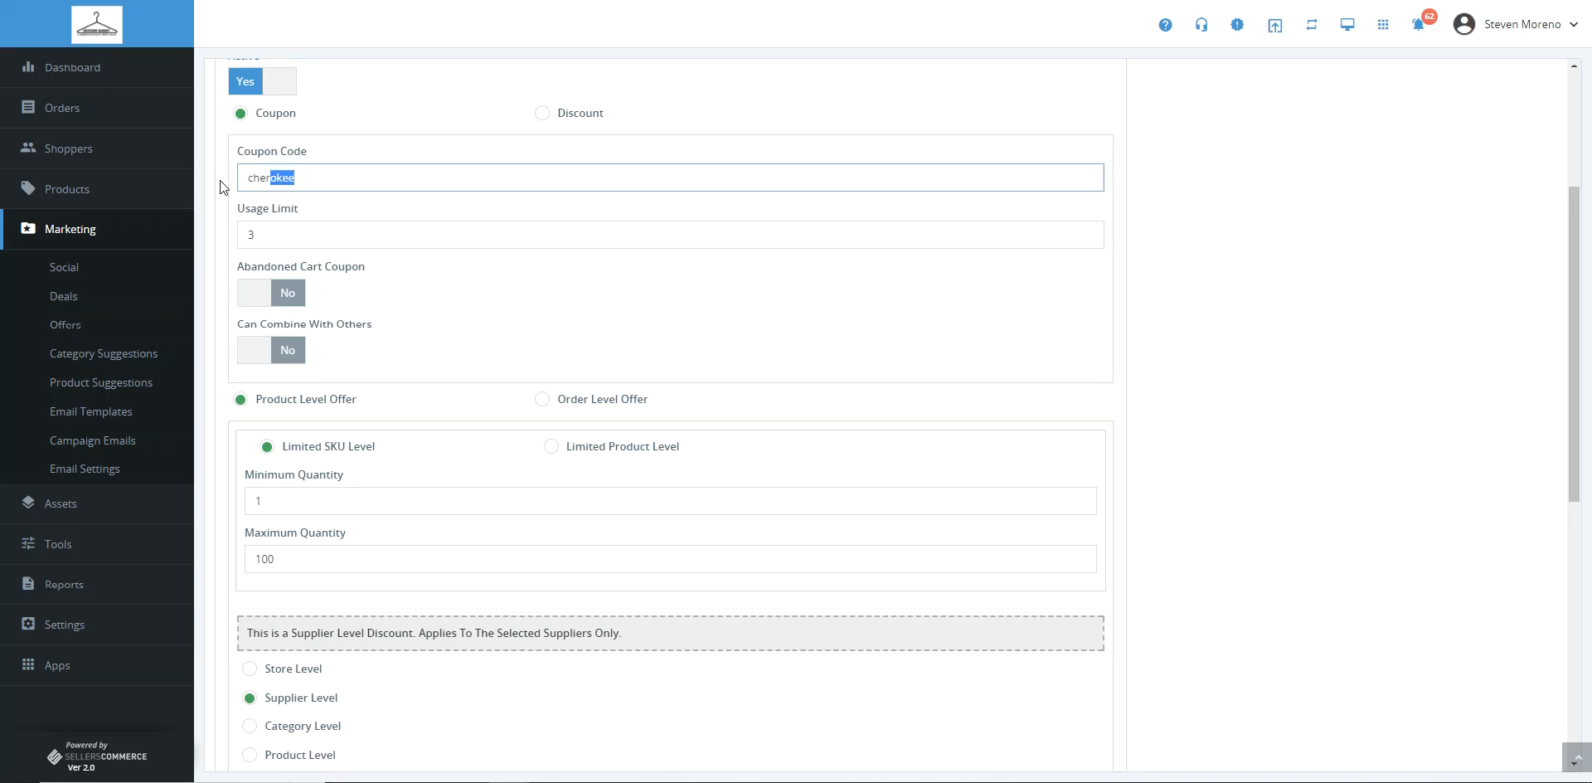
{"action": "left_click", "coordinate": [1195, 631]}
{"action": "scroll", "coordinate": [1195, 631], "scroll_direction": "down", "scroll_amount": 2}
{"action": "scroll", "coordinate": [1196, 637], "scroll_direction": "down", "scroll_amount": 5}
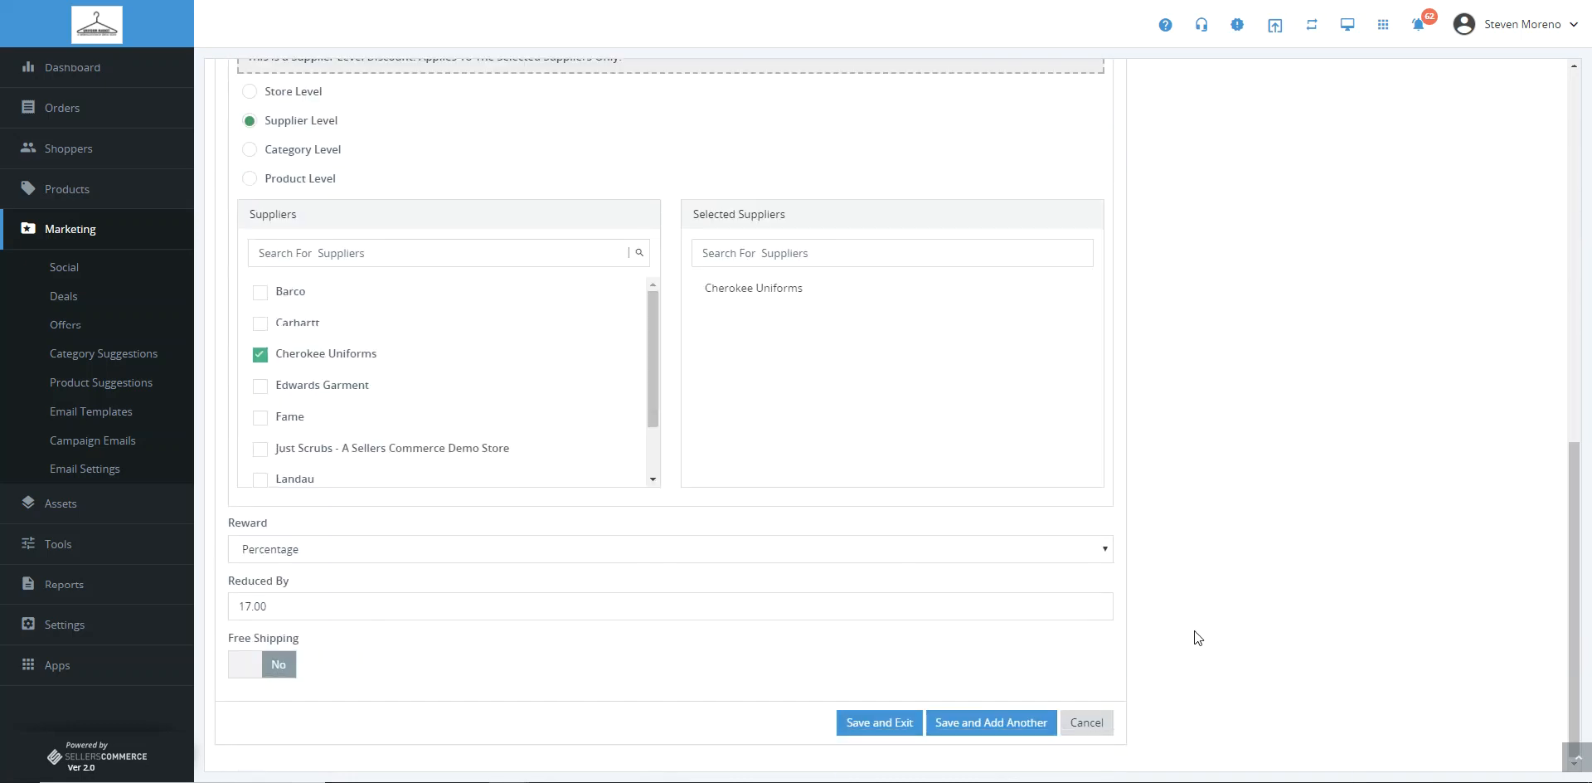
{"action": "left_click", "coordinate": [888, 730]}
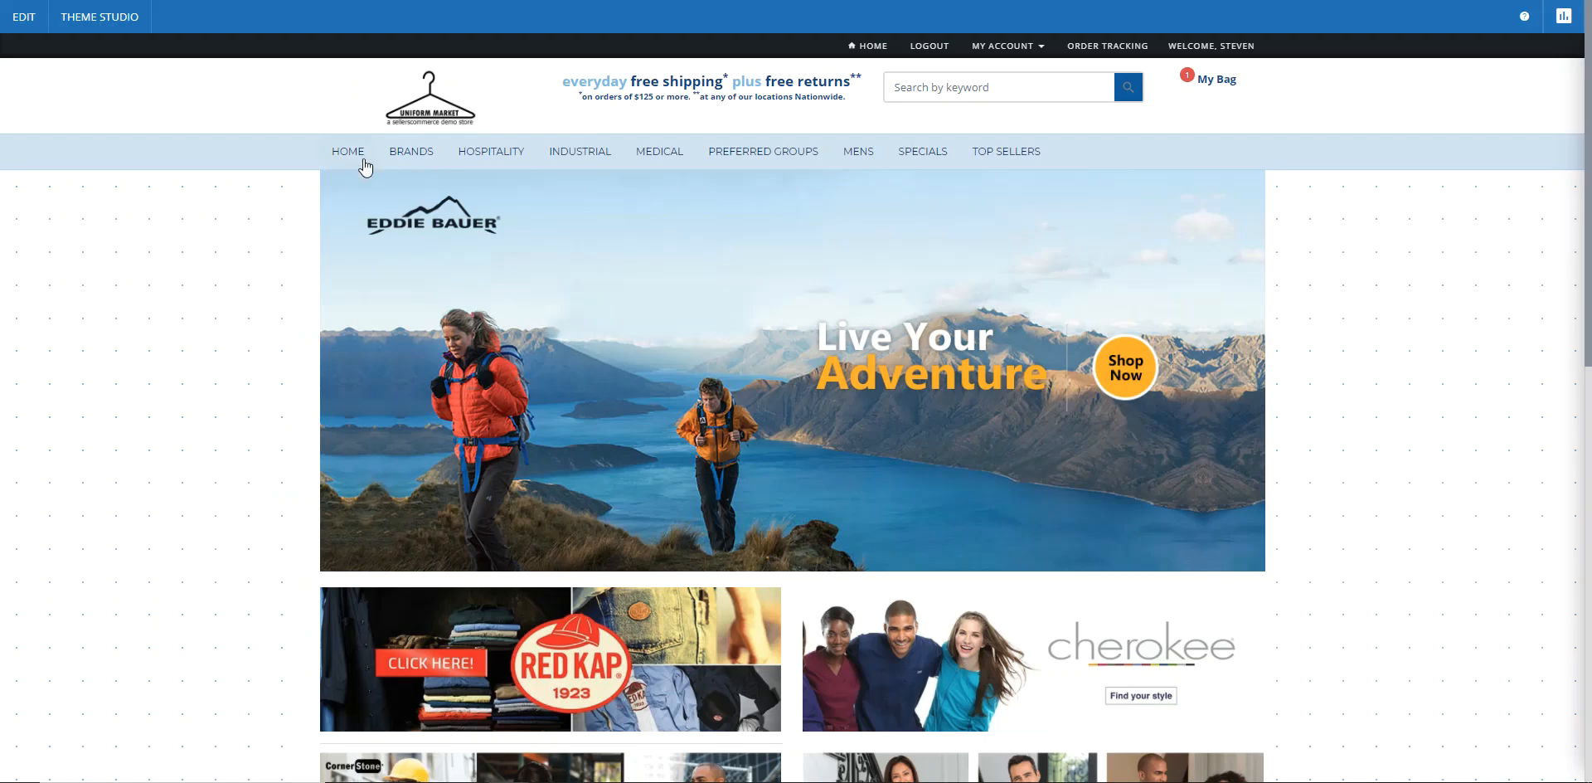
Step: In the storefront, browse the Cherokee Workwear brand and open the 4315 Zip Front Warm-Up Jacket
{"action": "mouse_move", "coordinate": [412, 153]}
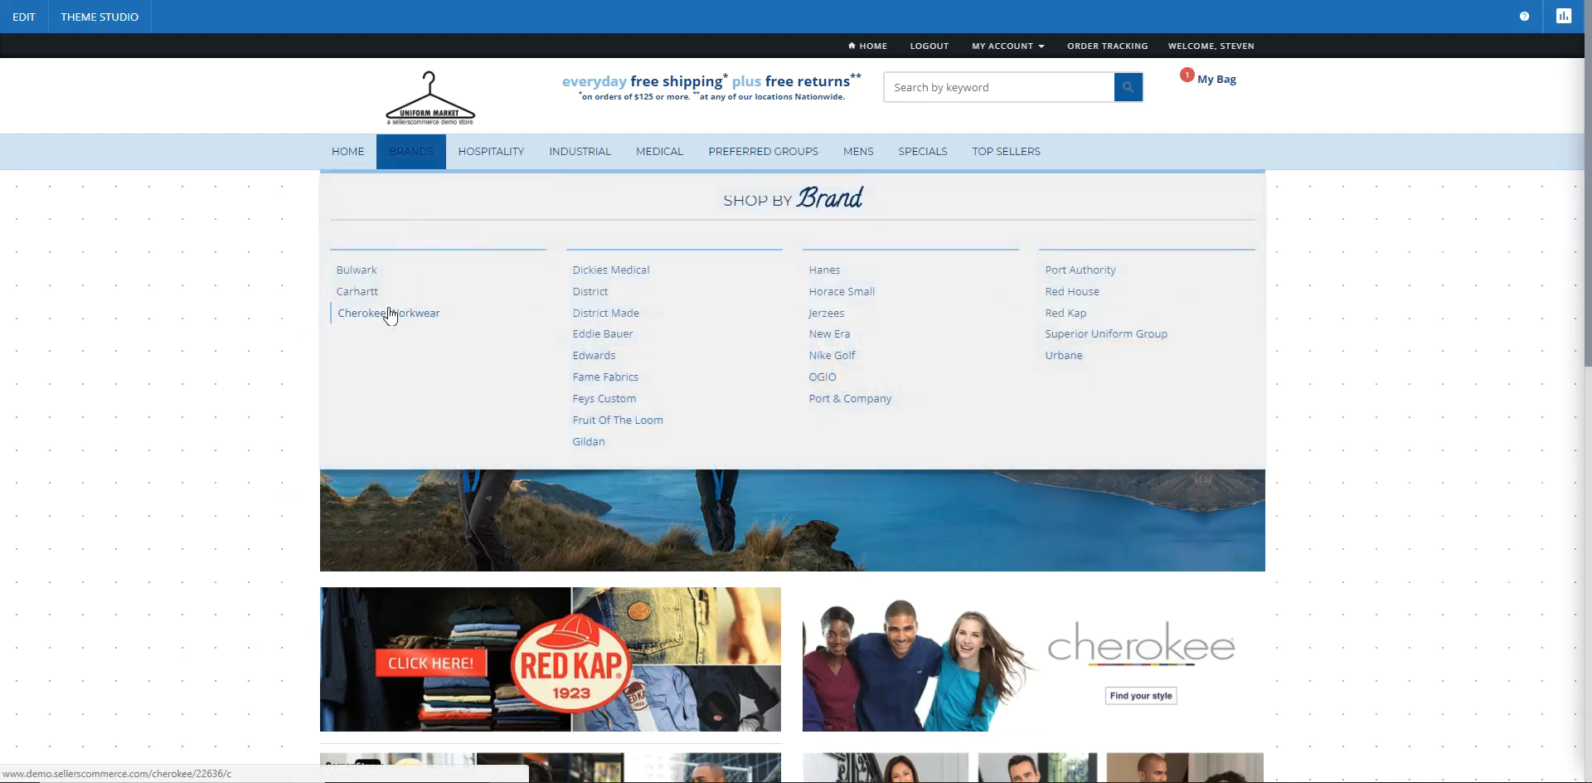
{"action": "left_click", "coordinate": [390, 314]}
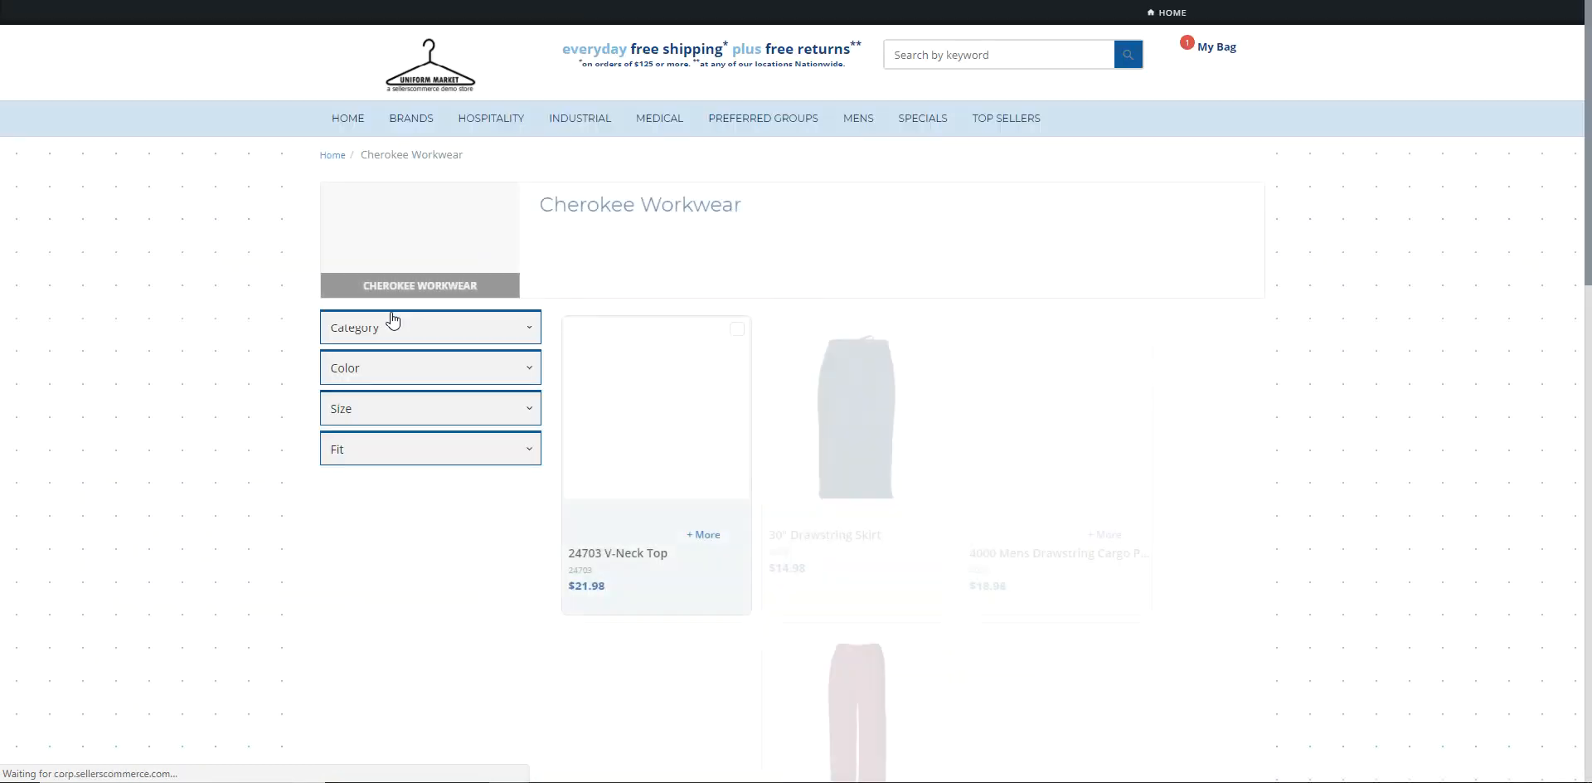
{"action": "scroll", "coordinate": [1258, 409], "scroll_direction": "down", "scroll_amount": 12}
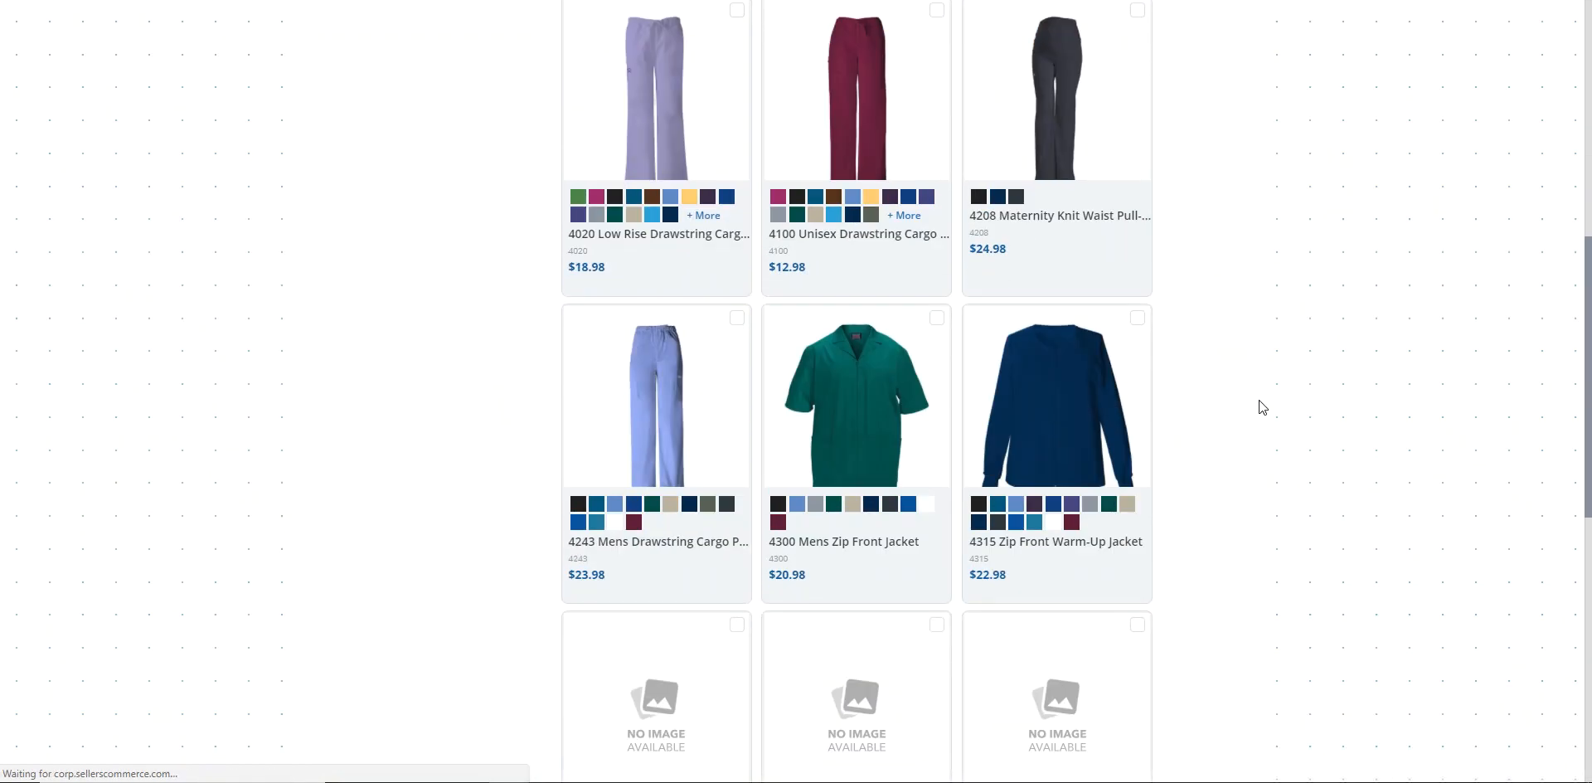
{"action": "left_click", "coordinate": [1059, 117]}
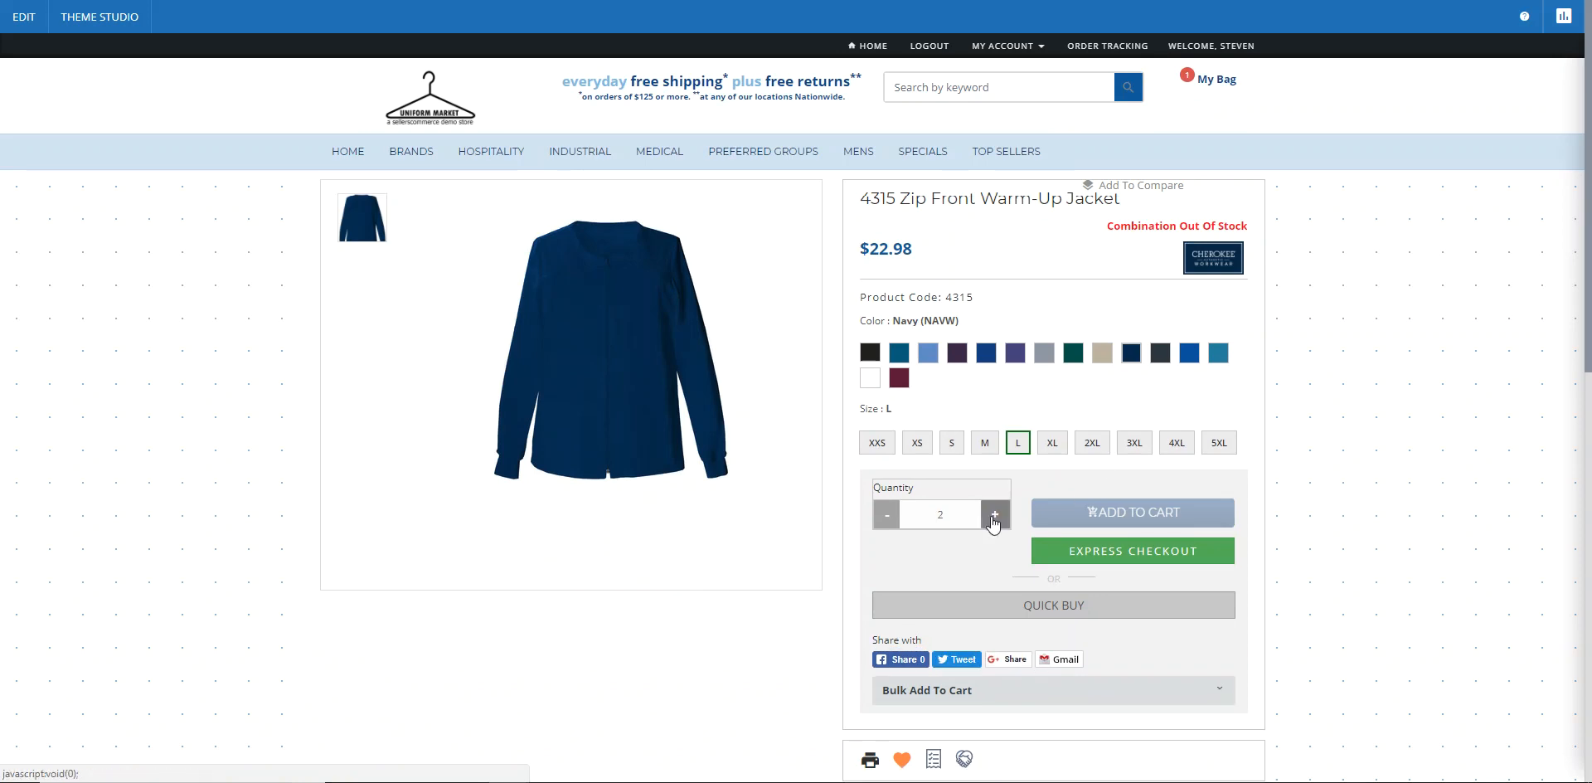
Step: Add 10 navy Zip Front Warm-Up Jackets in size S to the cart
{"action": "left_click", "coordinate": [994, 518]}
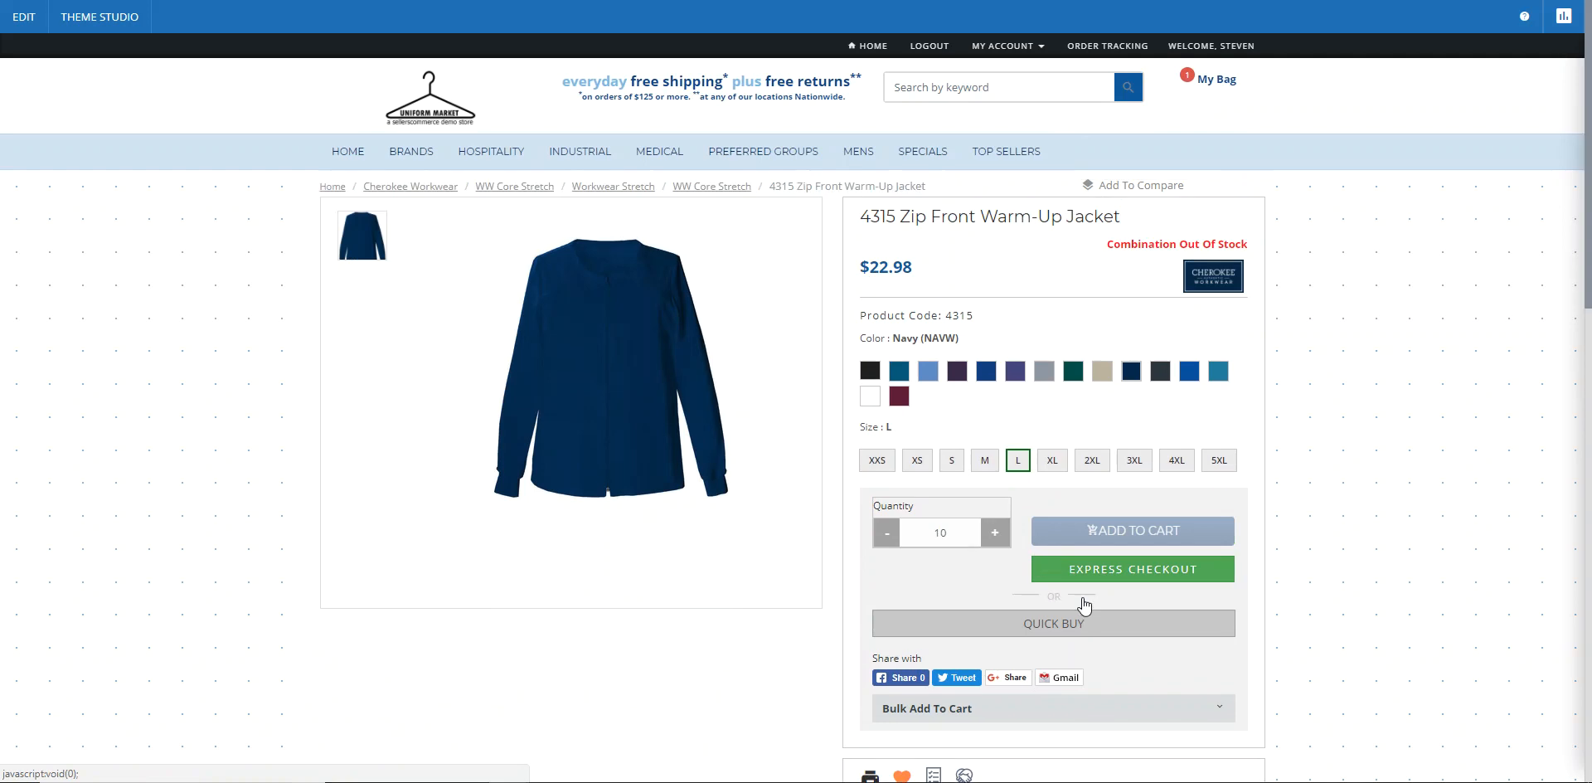
{"action": "left_click", "coordinate": [1071, 624]}
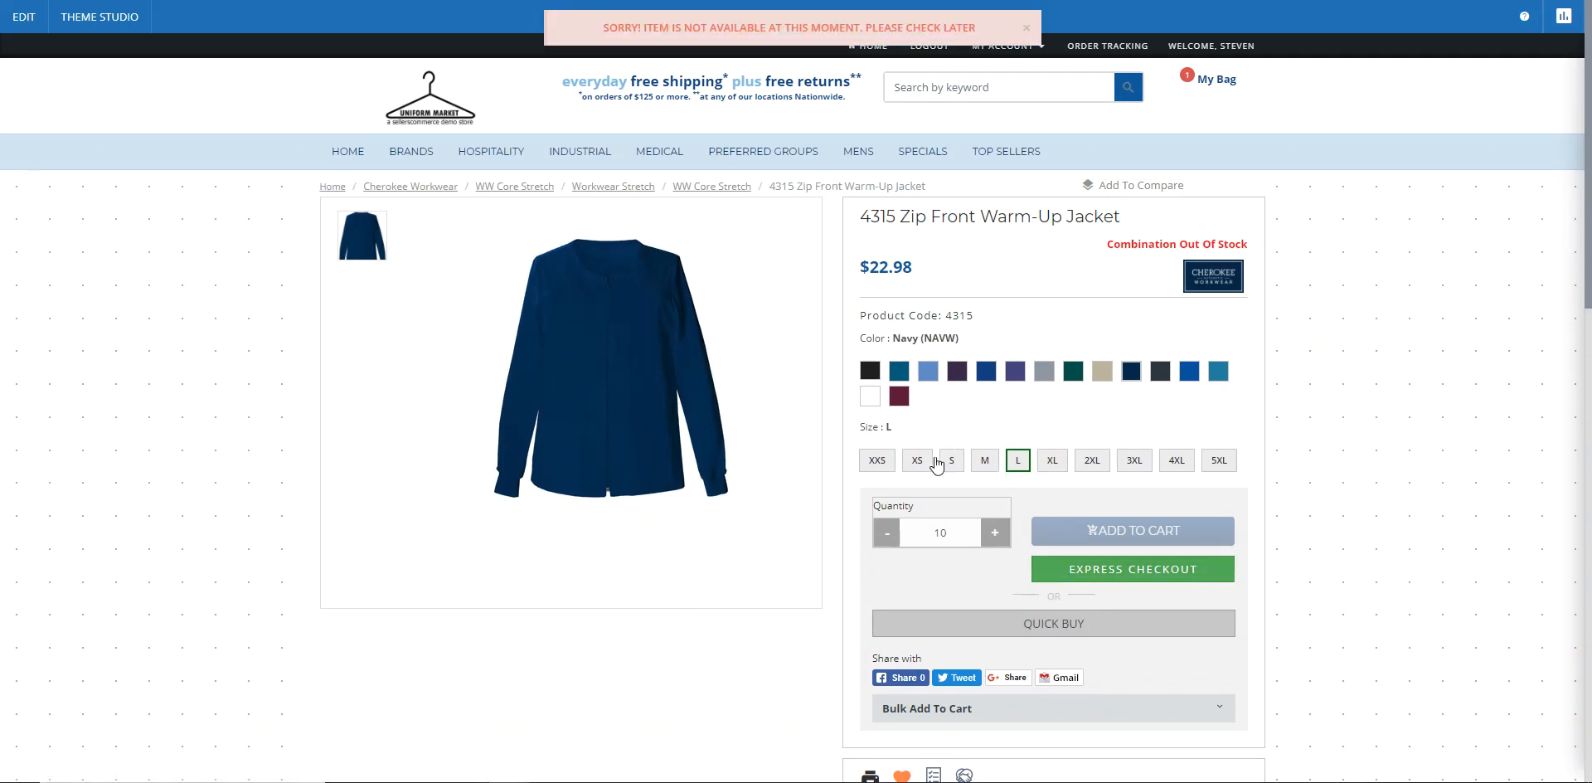
{"action": "double_click", "coordinate": [953, 461]}
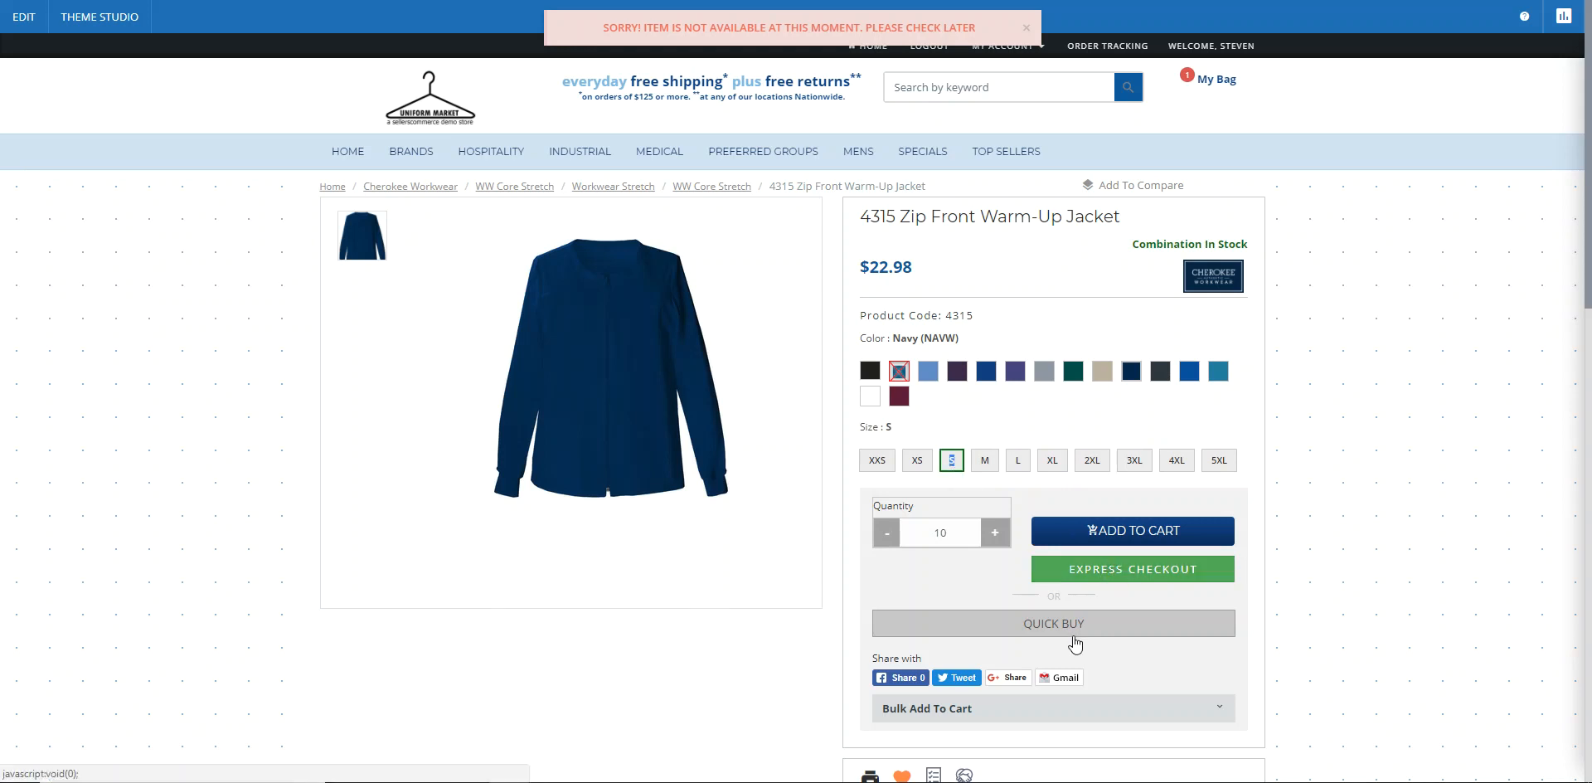
{"action": "left_click", "coordinate": [1076, 633]}
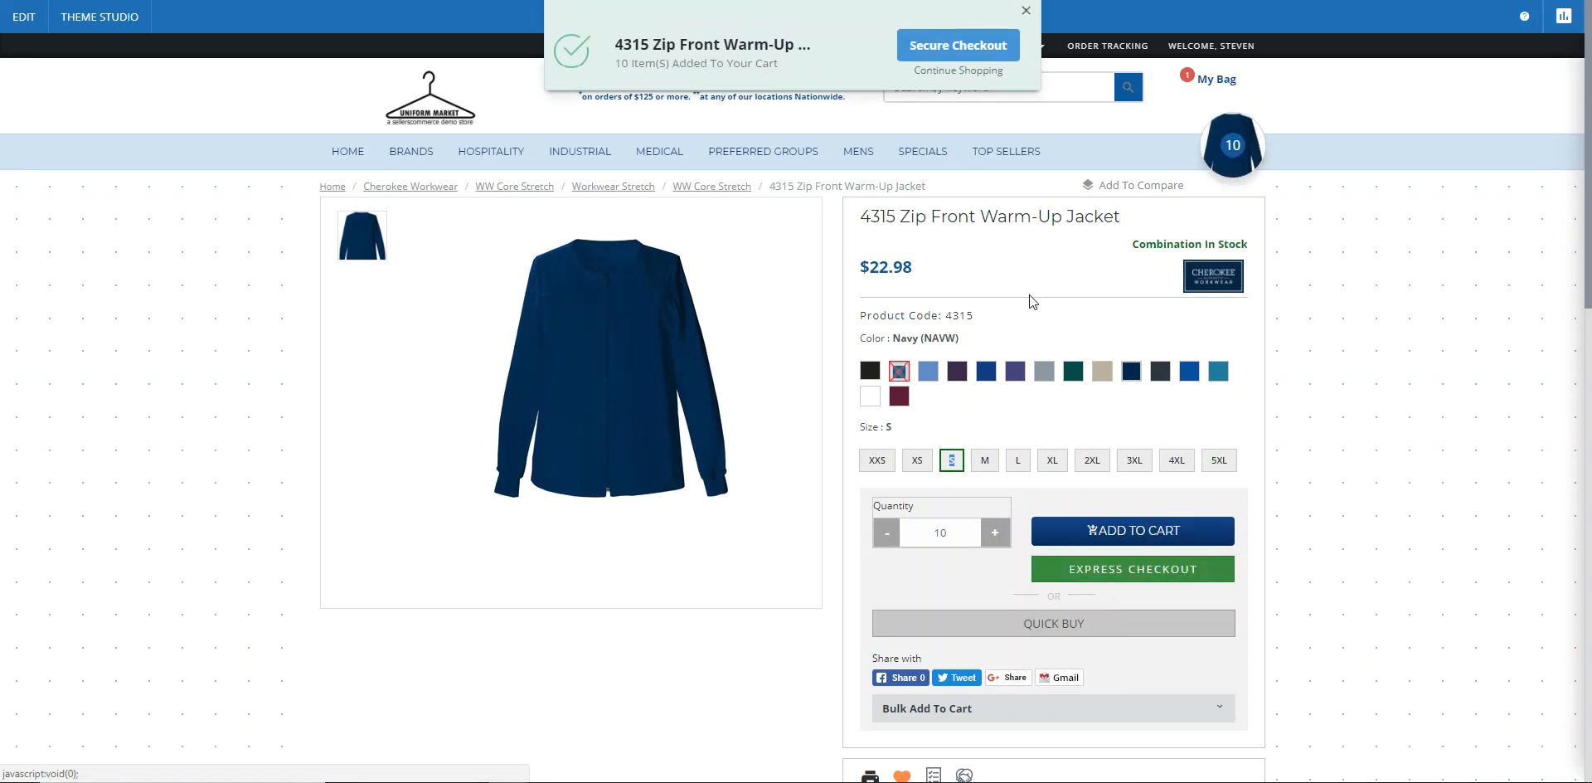
Step: Proceed to secure checkout and remove the Sport-Tek slouch beanie from the cart details
{"action": "left_click", "coordinate": [942, 48]}
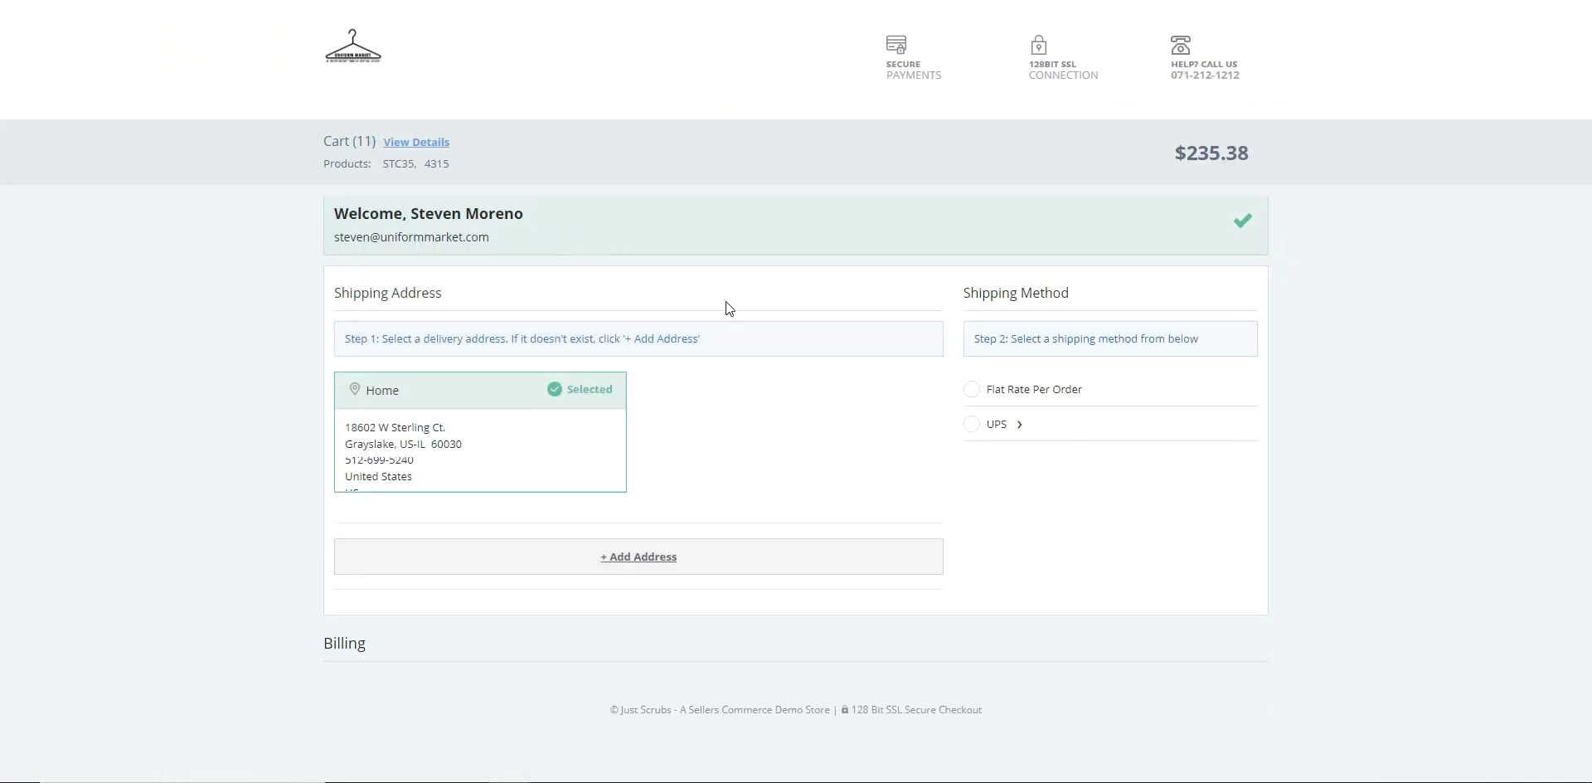
{"action": "left_click", "coordinate": [433, 142]}
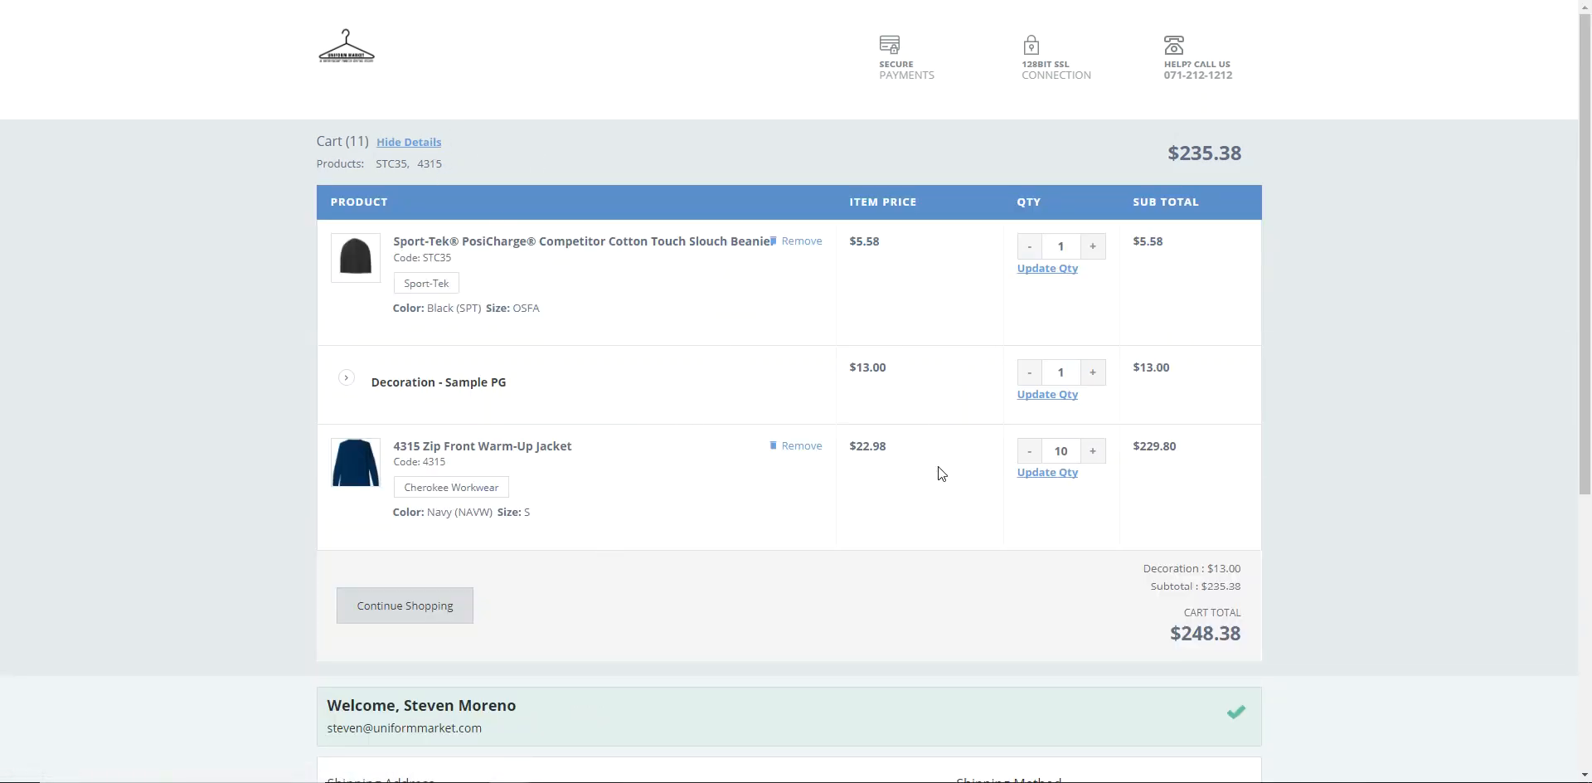
{"action": "left_click", "coordinate": [801, 242]}
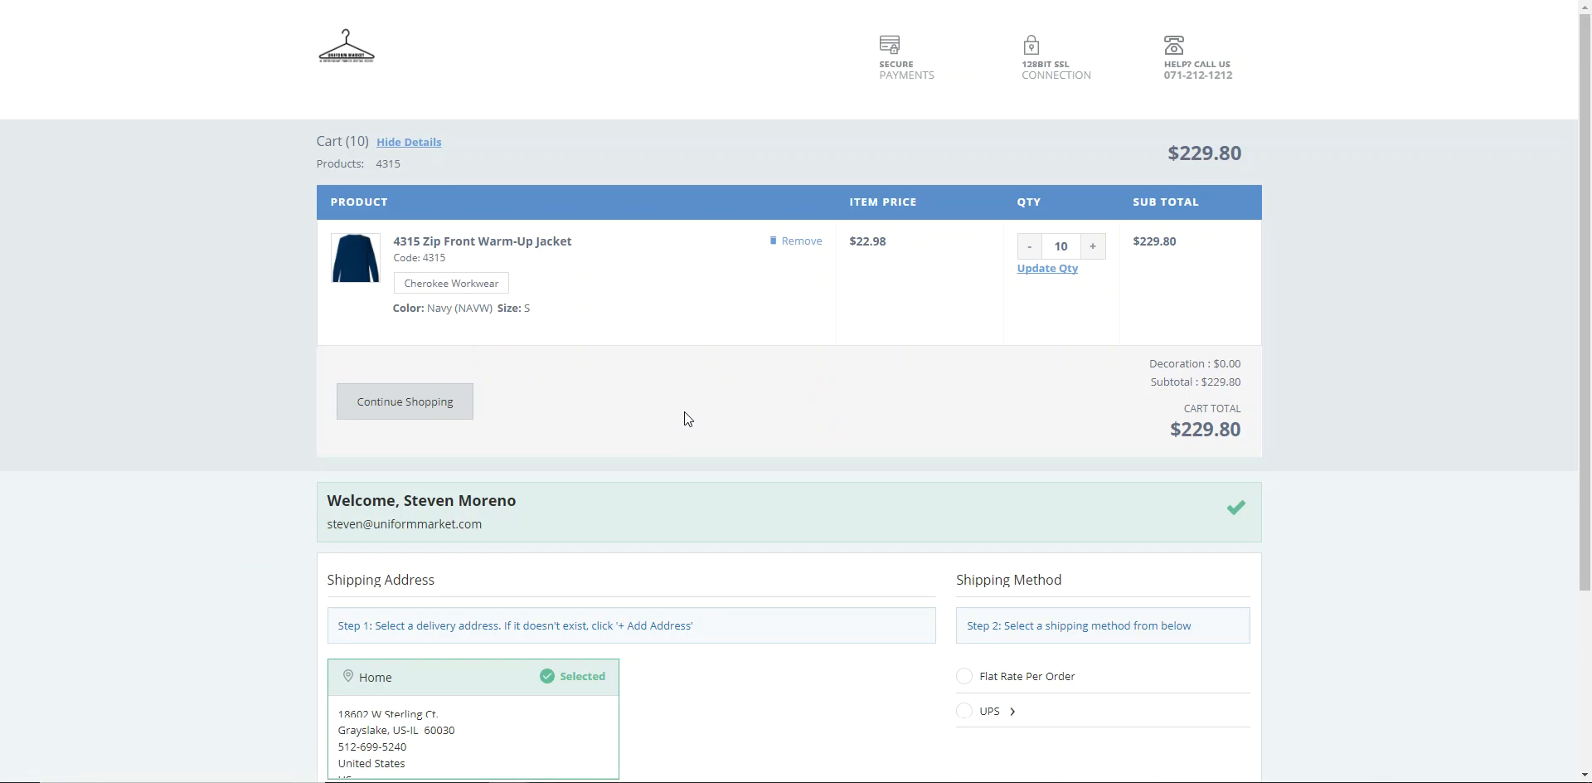
Step: Choose Flat Rate Per Order as the shipping method for the selected home address
{"action": "scroll", "coordinate": [793, 378], "scroll_direction": "down", "scroll_amount": 3}
{"action": "mouse_move", "coordinate": [569, 455]}
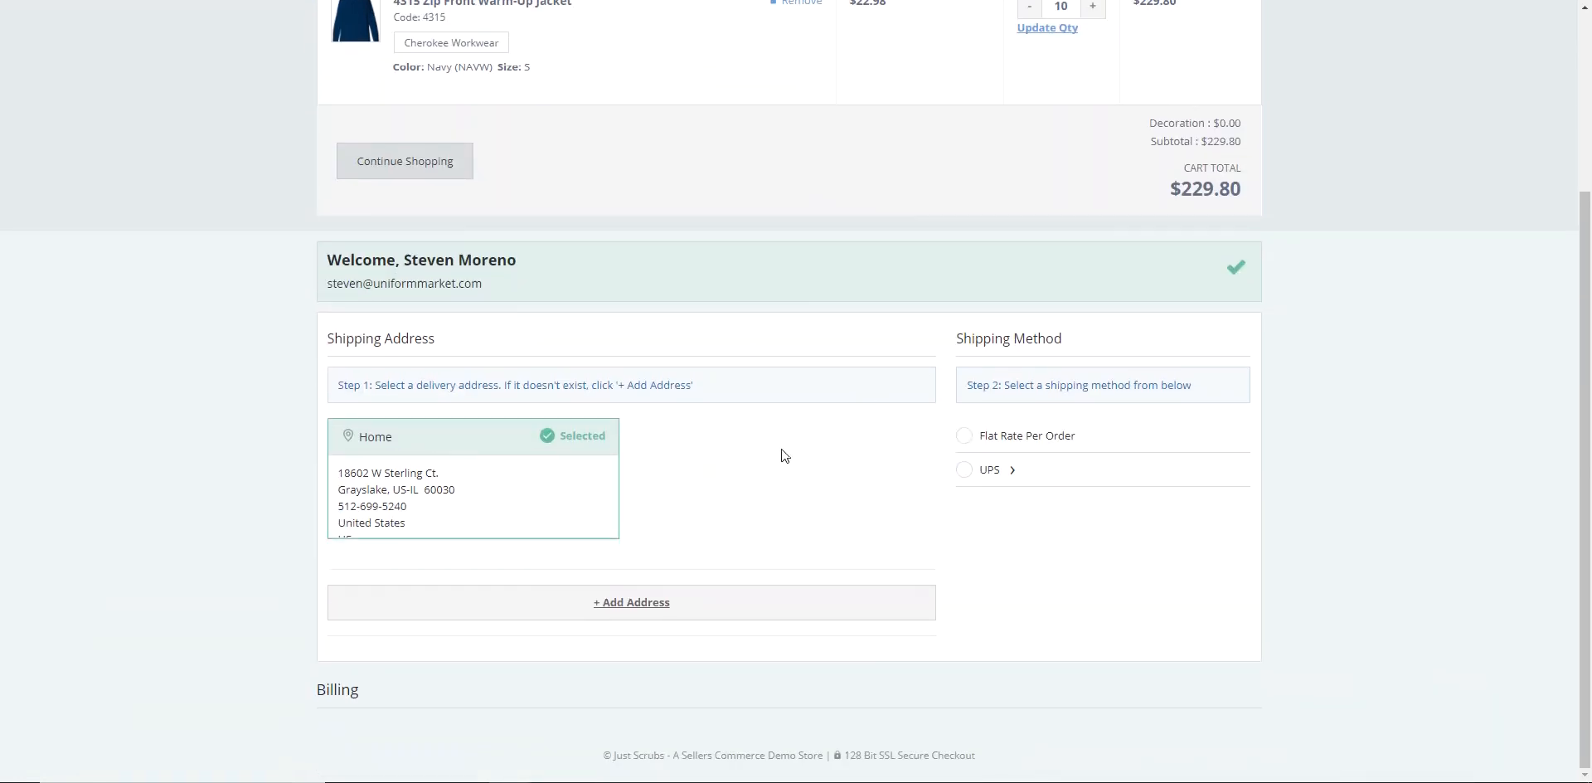
{"action": "left_click", "coordinate": [967, 437]}
Step: Redeem the coupon code "cherokee" on the order
{"action": "scroll", "coordinate": [921, 427], "scroll_direction": "down", "scroll_amount": 2}
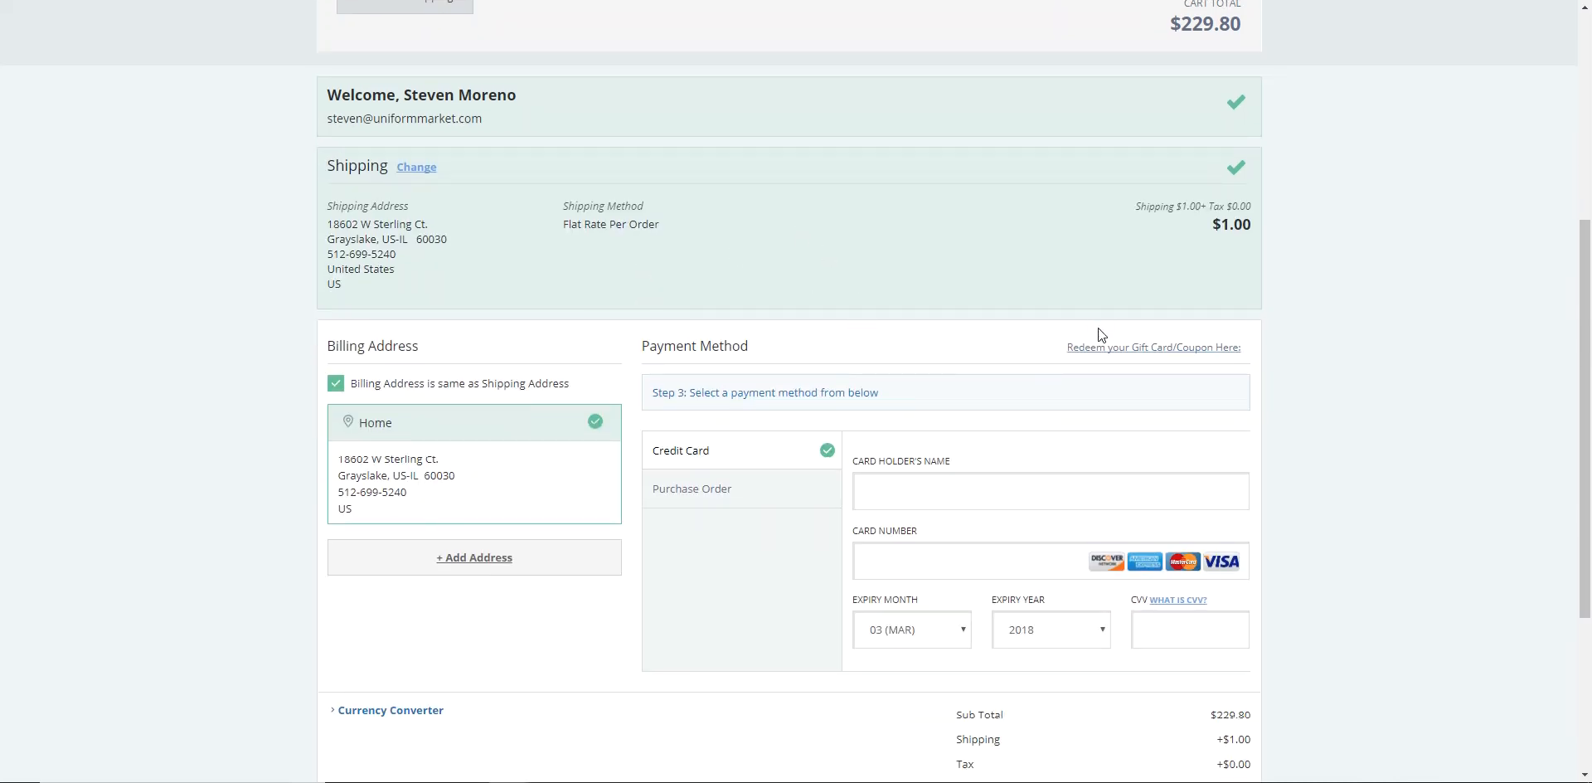
{"action": "left_click", "coordinate": [1106, 353]}
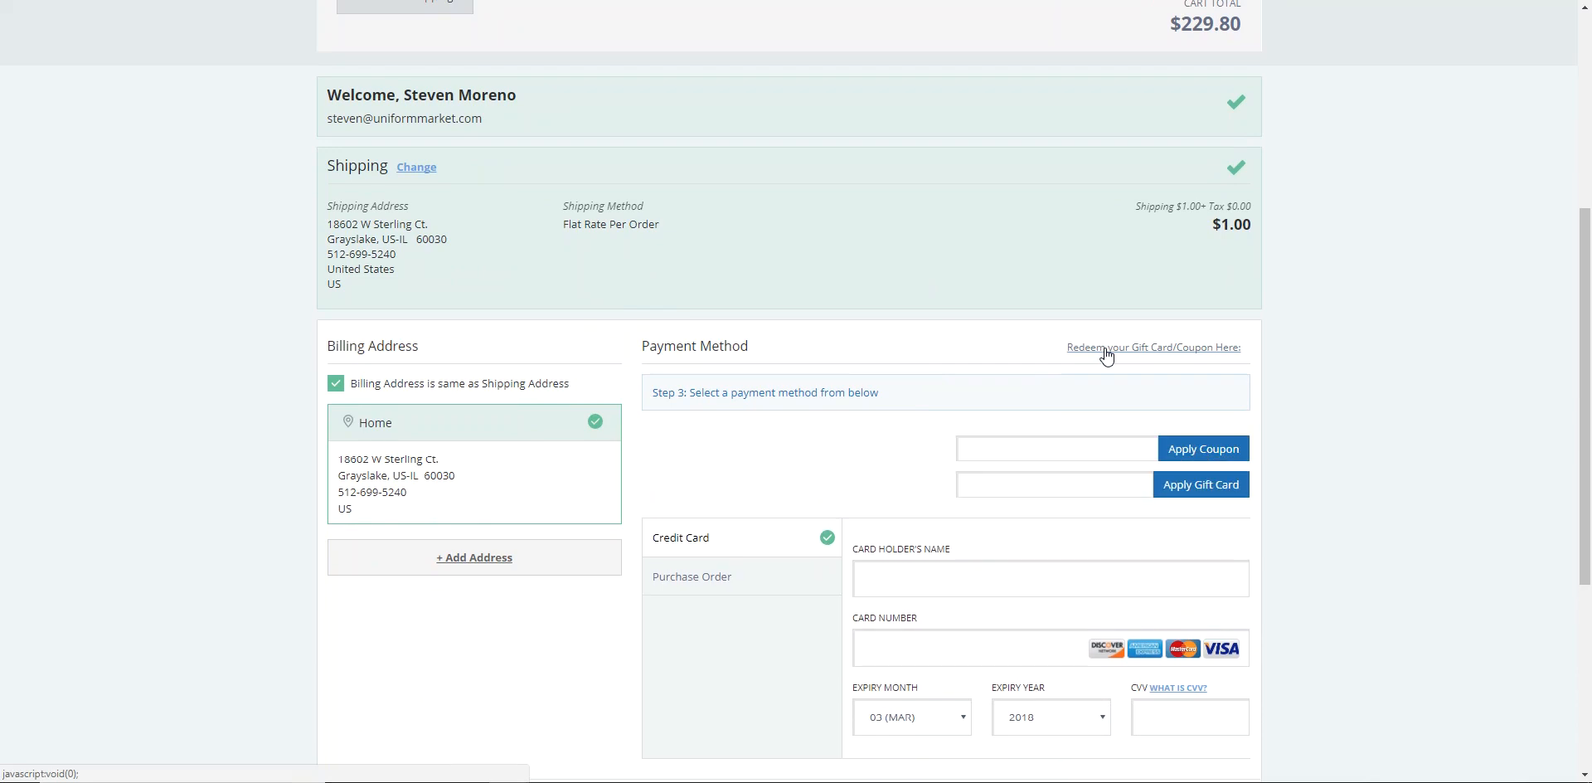
{"action": "left_click", "coordinate": [1048, 441]}
{"action": "type", "text": "cherokee"}
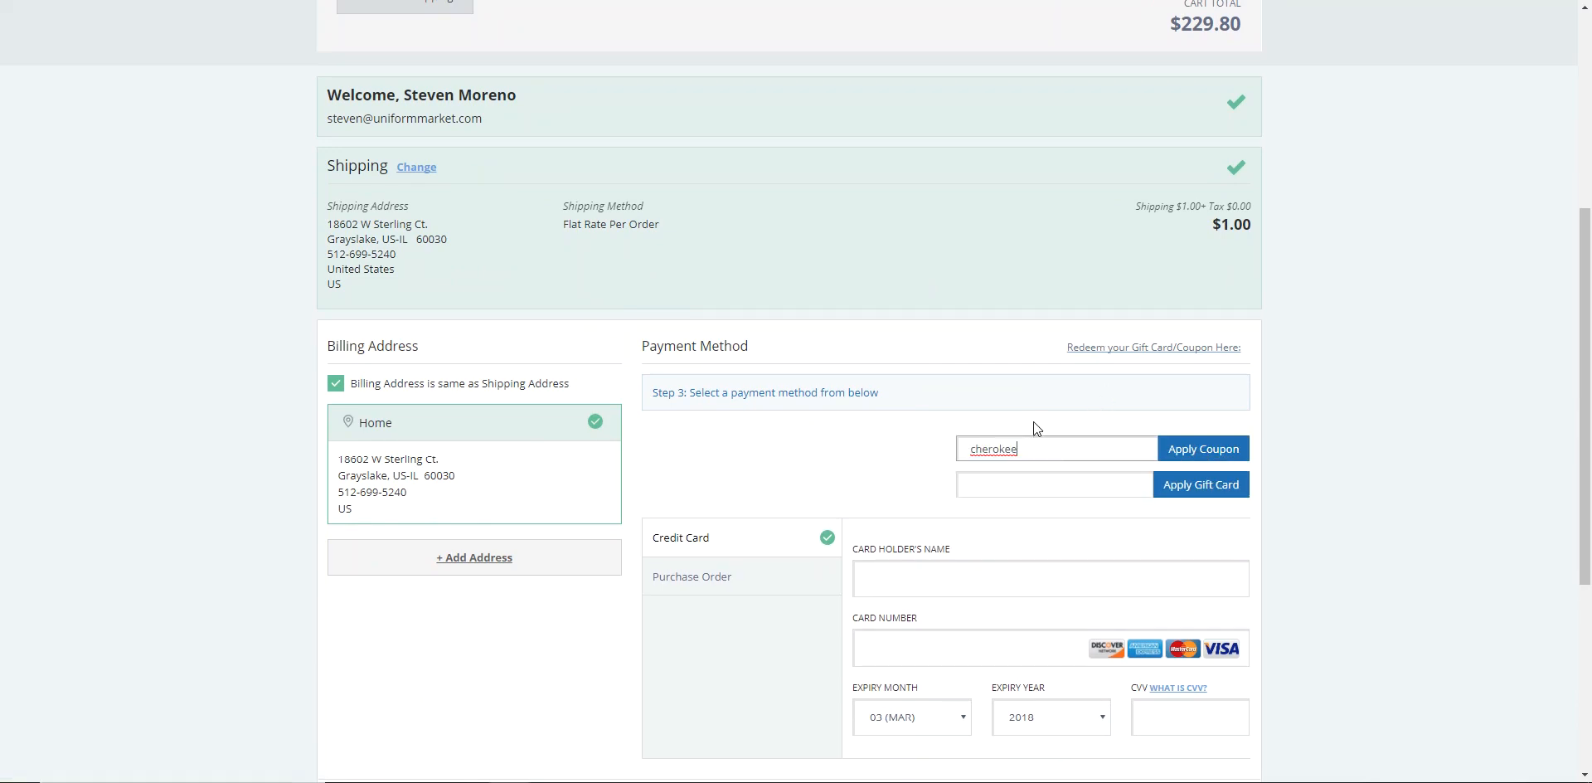
{"action": "left_click", "coordinate": [1186, 450]}
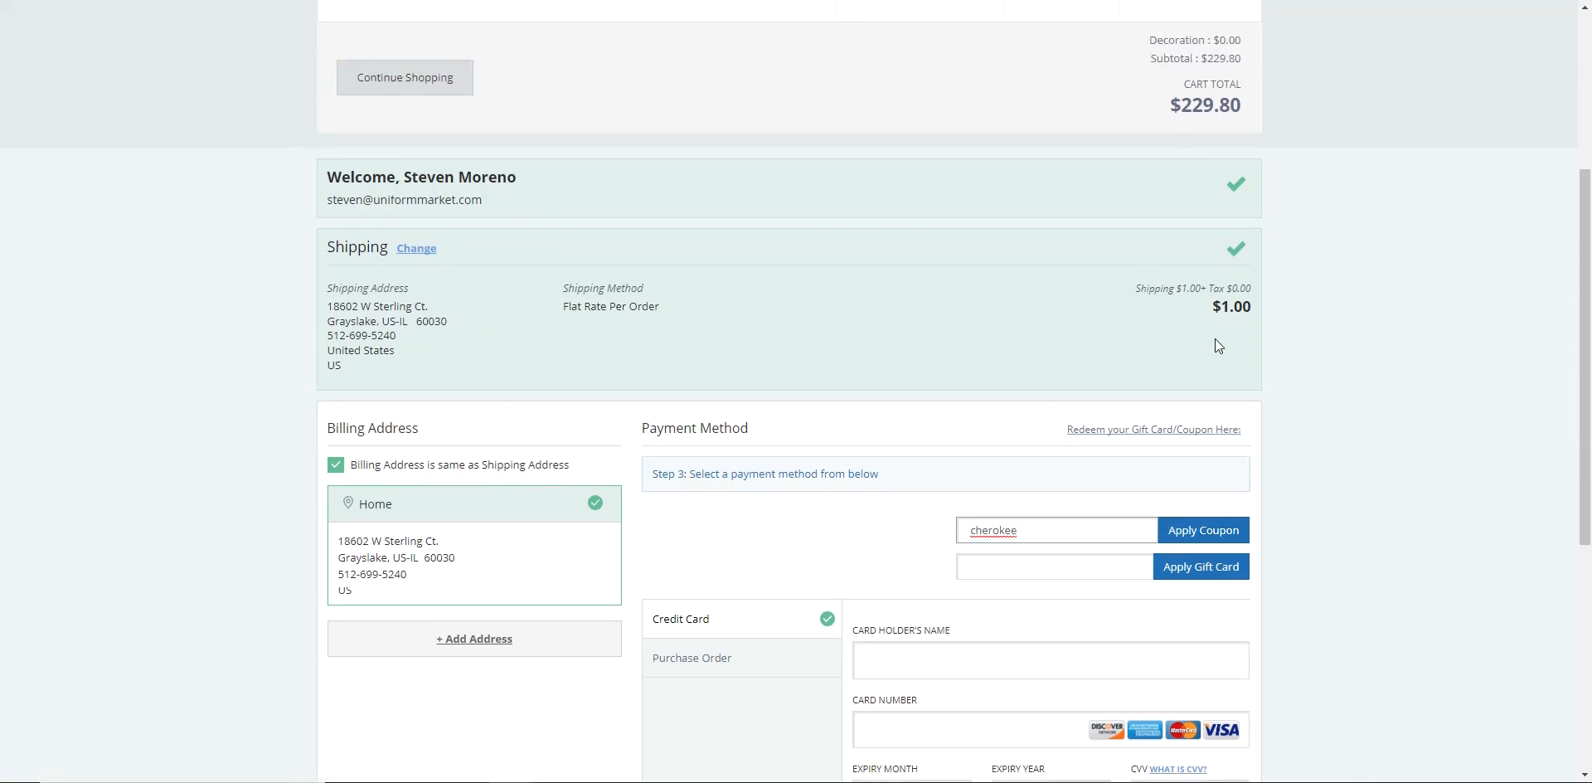
{"action": "scroll", "coordinate": [1216, 338], "scroll_direction": "down", "scroll_amount": 2}
{"action": "left_click", "coordinate": [1206, 374]}
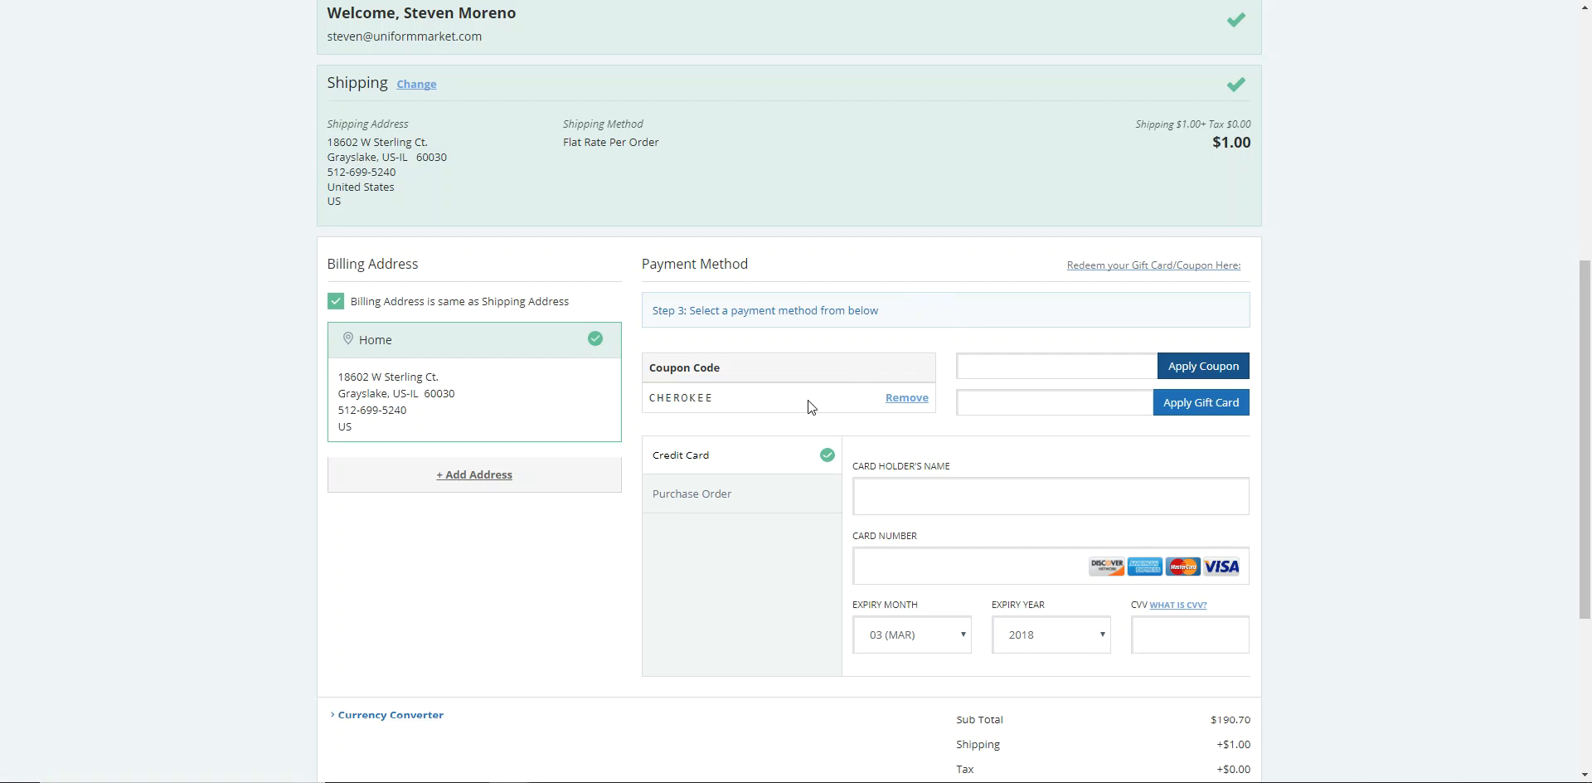
Step: Examine the discounted order total, the savings per item in the cart and the amount saved overall
{"action": "scroll", "coordinate": [808, 400], "scroll_direction": "down", "scroll_amount": 3}
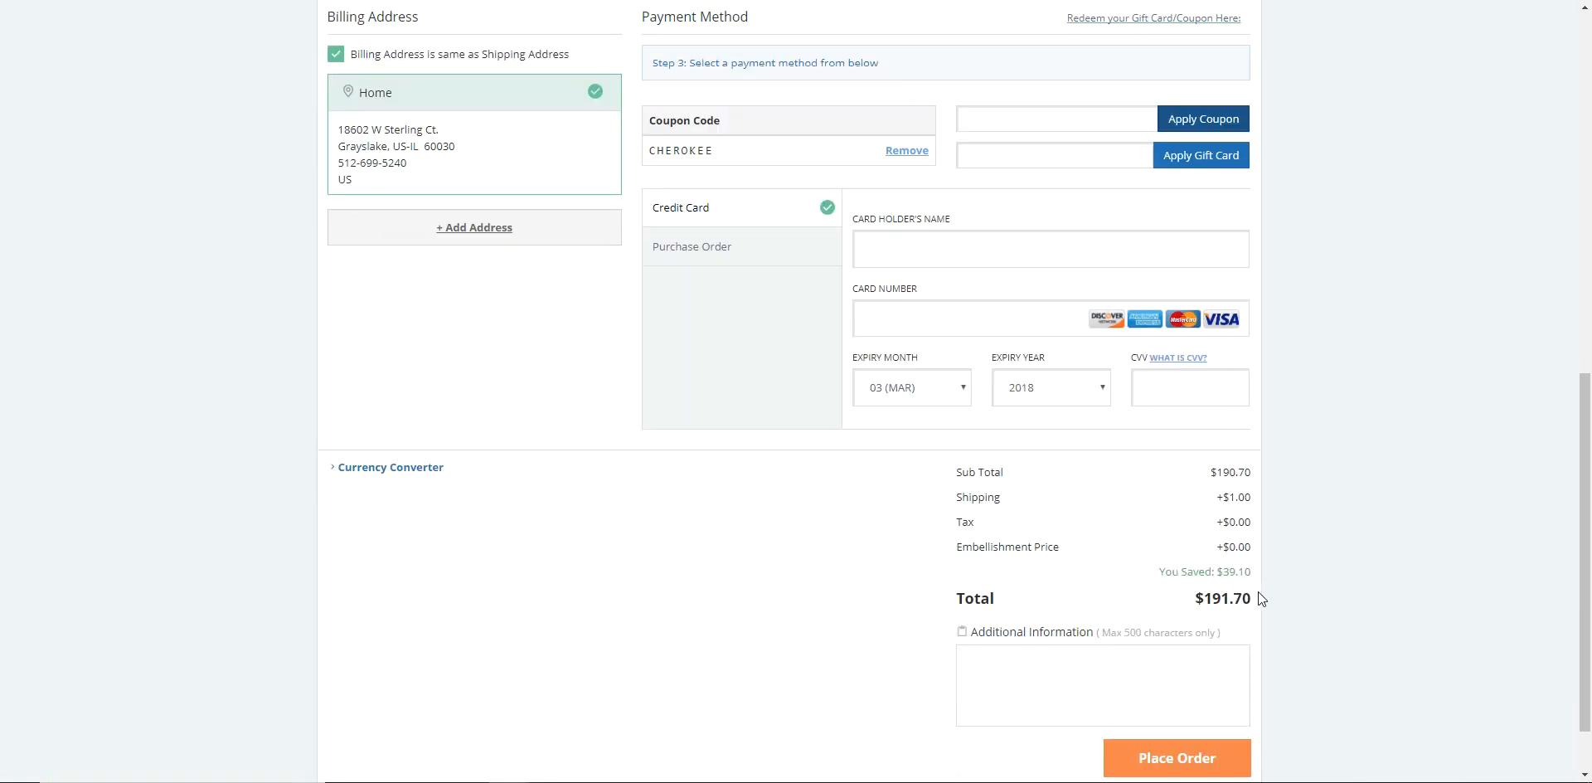
{"action": "left_click_drag", "start_coordinate": [1256, 593], "coordinate": [1191, 597]}
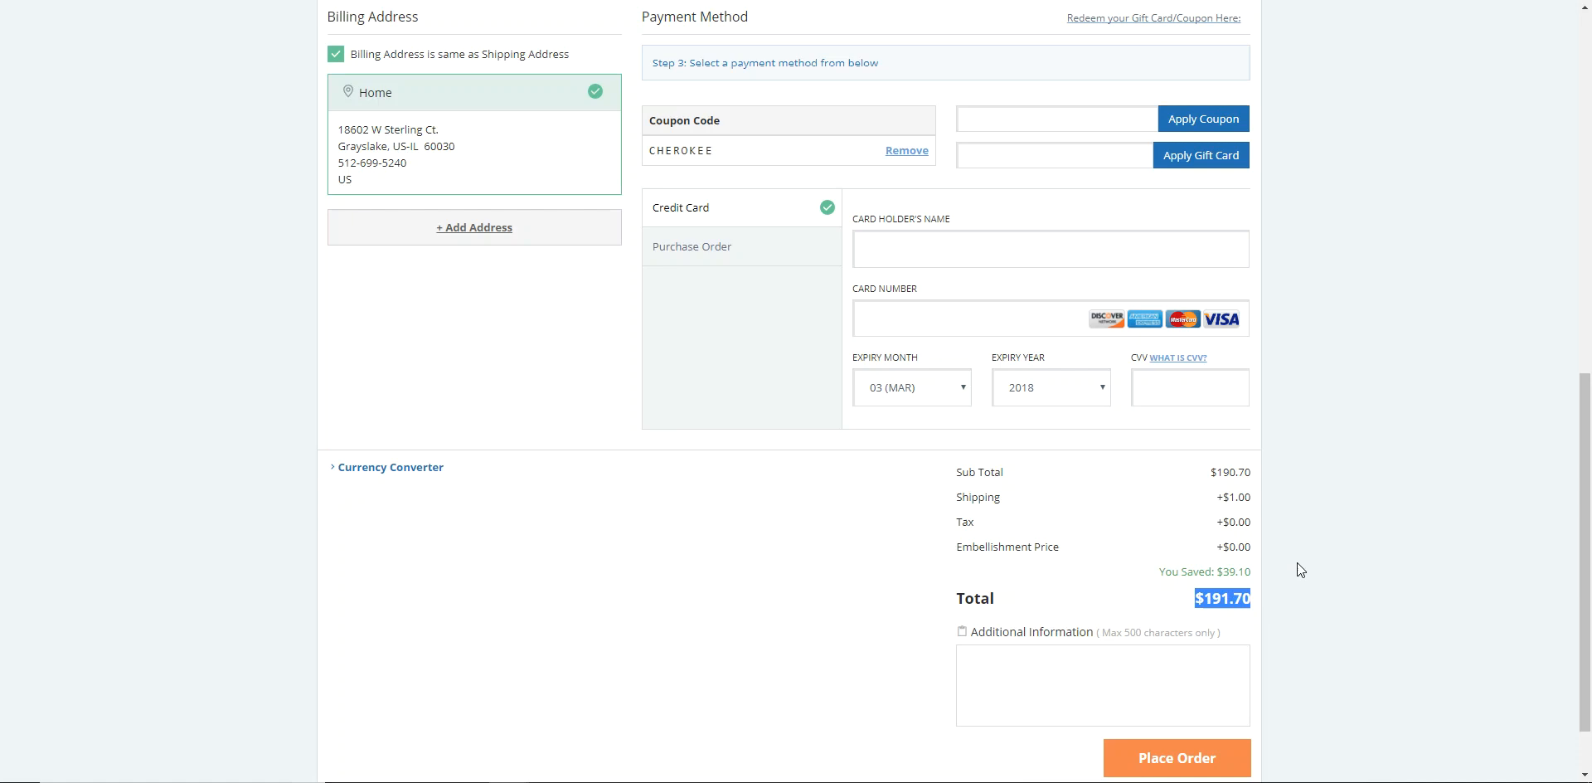
{"action": "scroll", "coordinate": [1291, 554], "scroll_direction": "up", "scroll_amount": 5}
{"action": "scroll", "coordinate": [1291, 554], "scroll_direction": "up", "scroll_amount": 4}
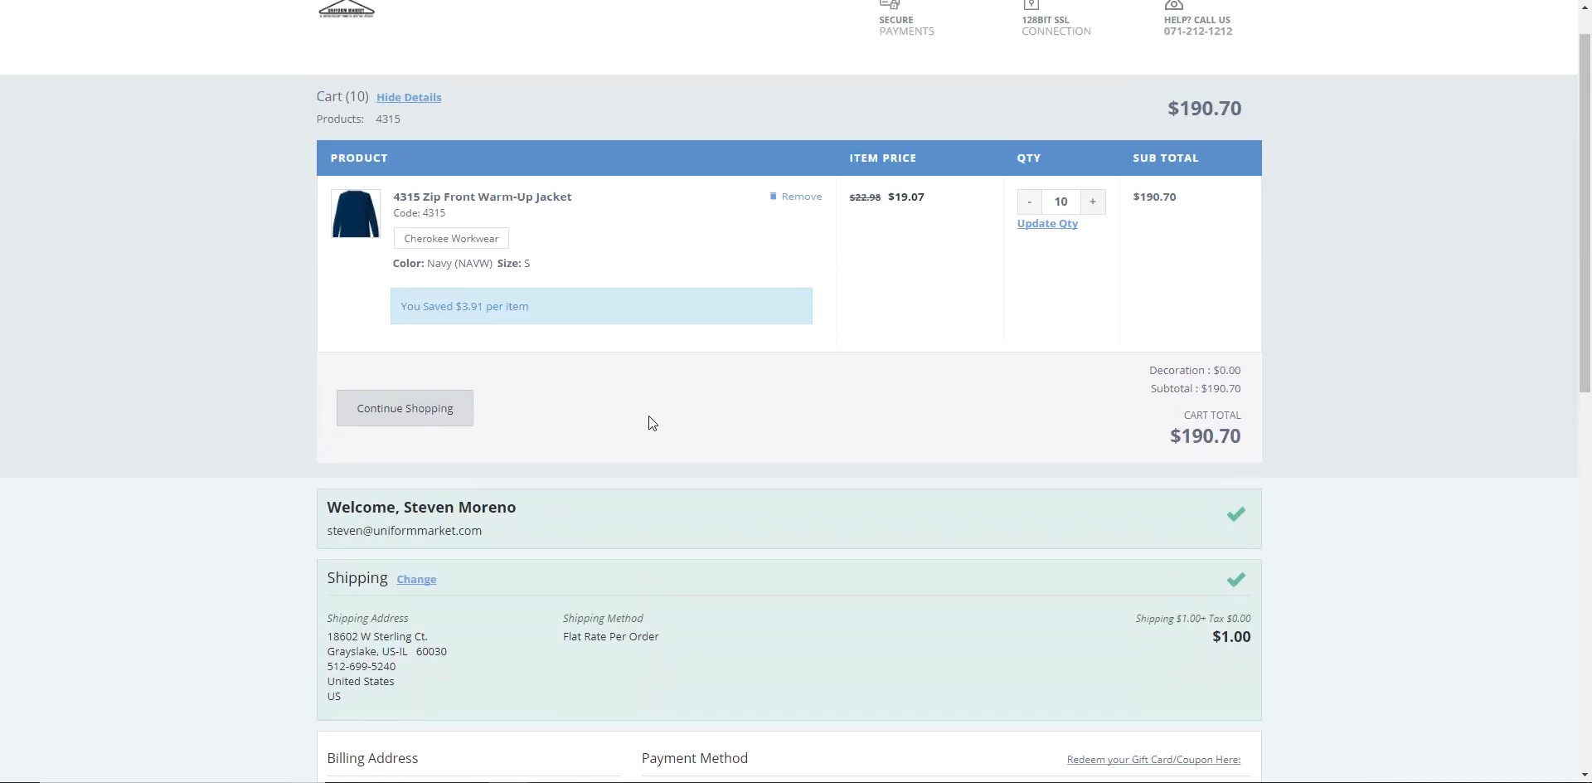
{"action": "scroll", "coordinate": [650, 416], "scroll_direction": "down", "scroll_amount": 2}
{"action": "left_click_drag", "start_coordinate": [539, 147], "coordinate": [400, 141]}
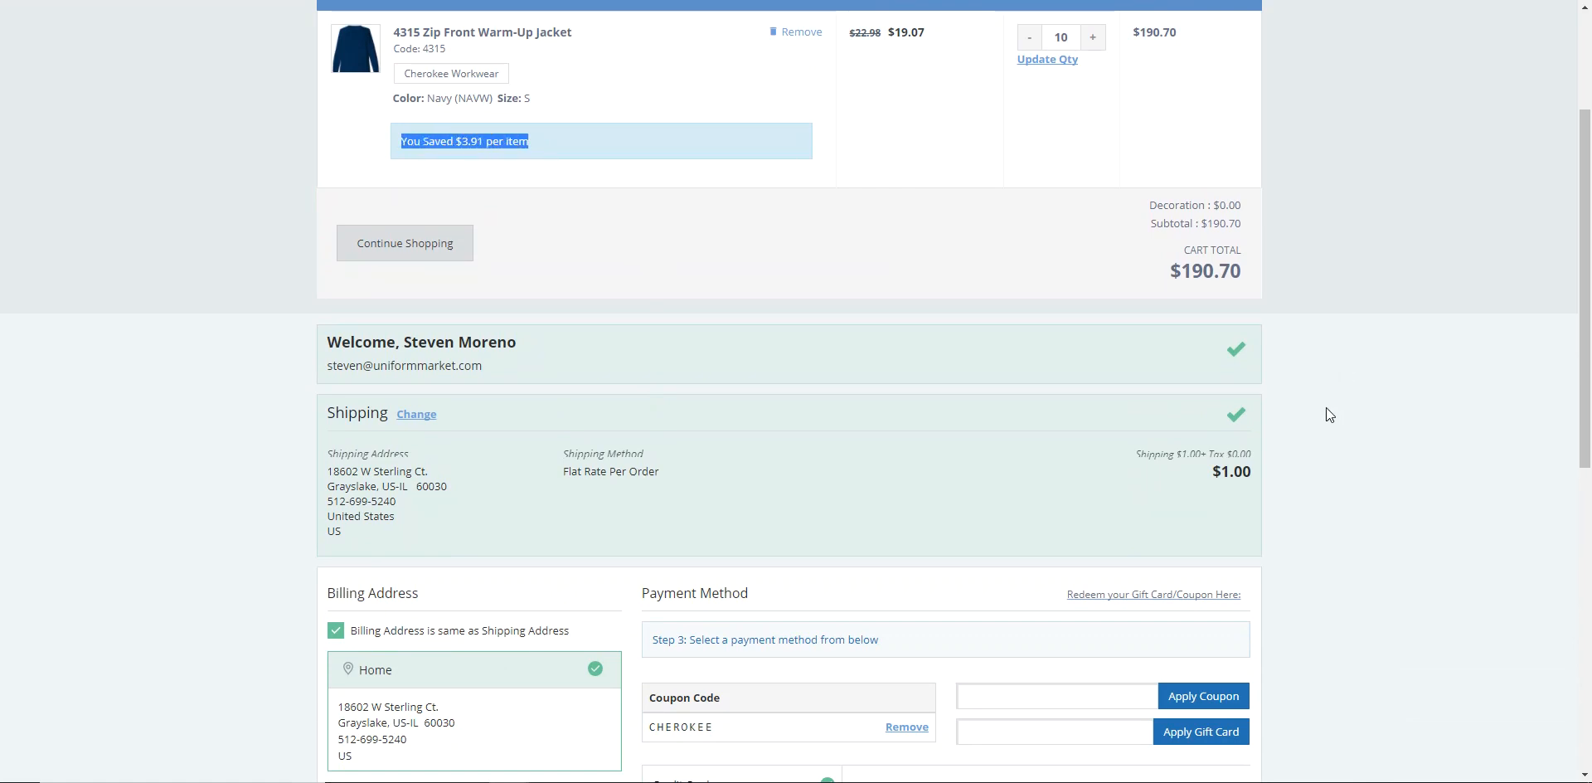
{"action": "scroll", "coordinate": [1314, 405], "scroll_direction": "down", "scroll_amount": 3}
{"action": "scroll", "coordinate": [1301, 395], "scroll_direction": "down", "scroll_amount": 2}
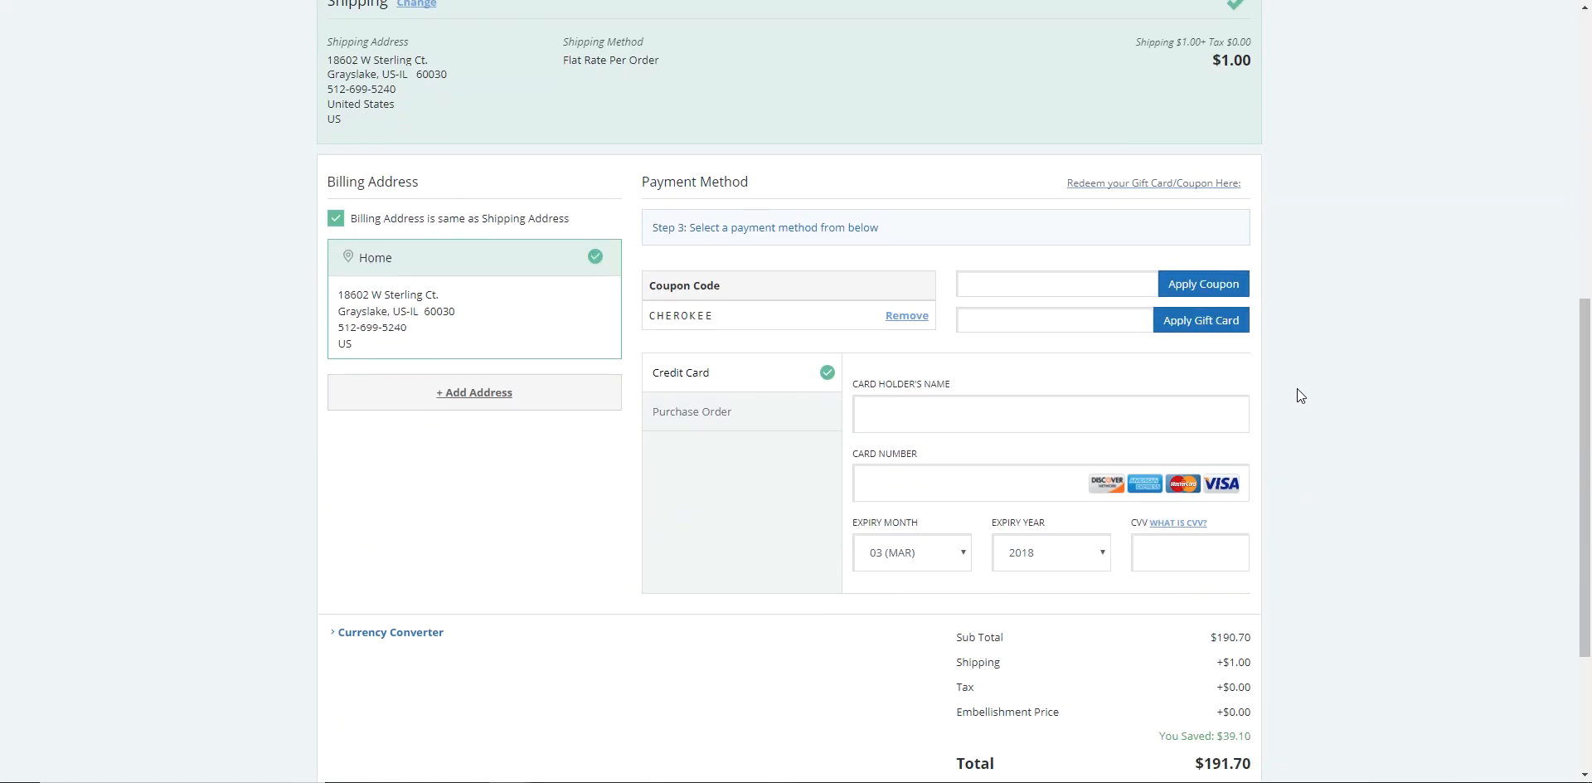
{"action": "scroll", "coordinate": [1297, 387], "scroll_direction": "down", "scroll_amount": 3}
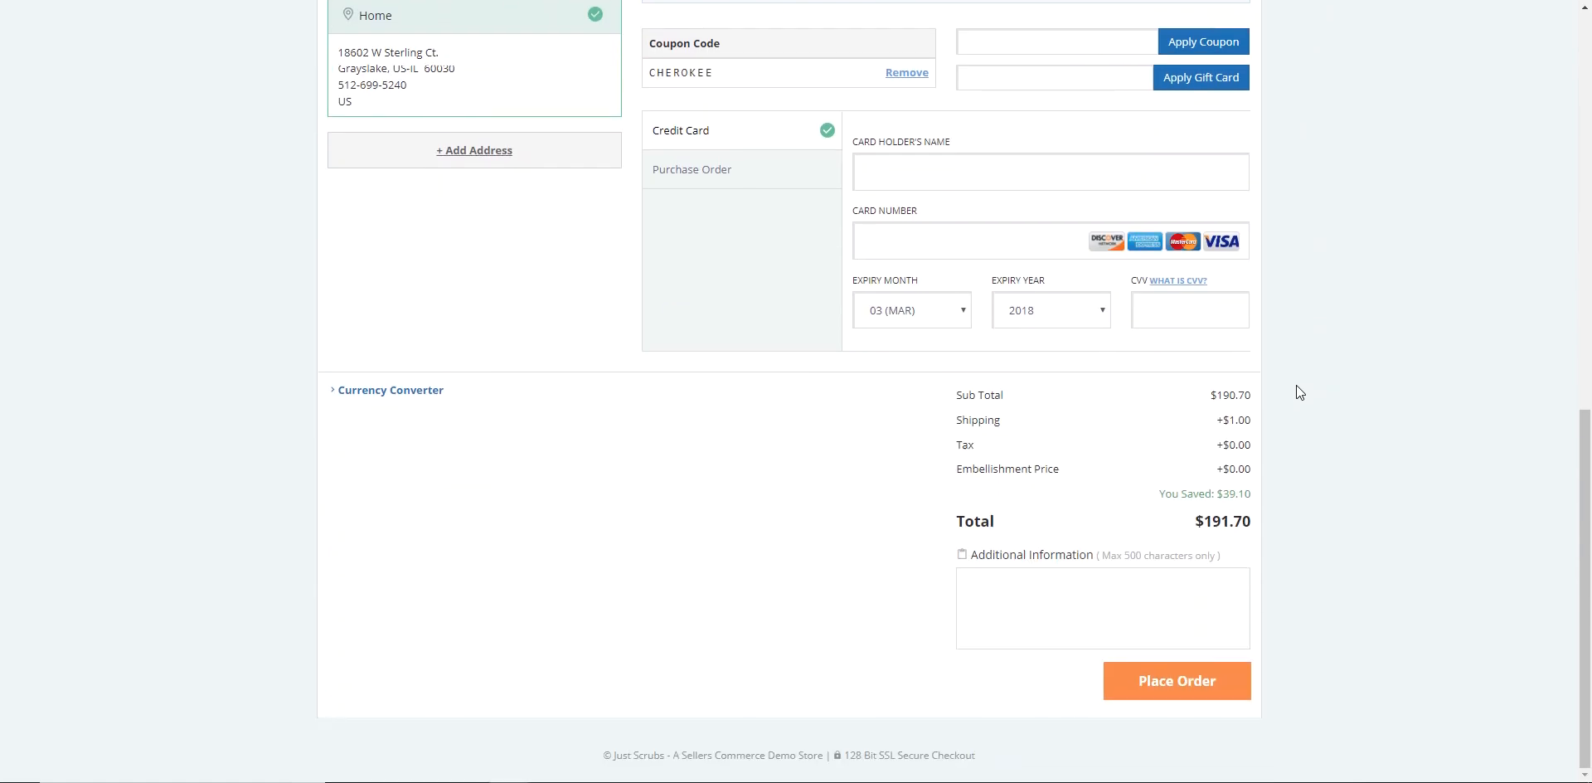